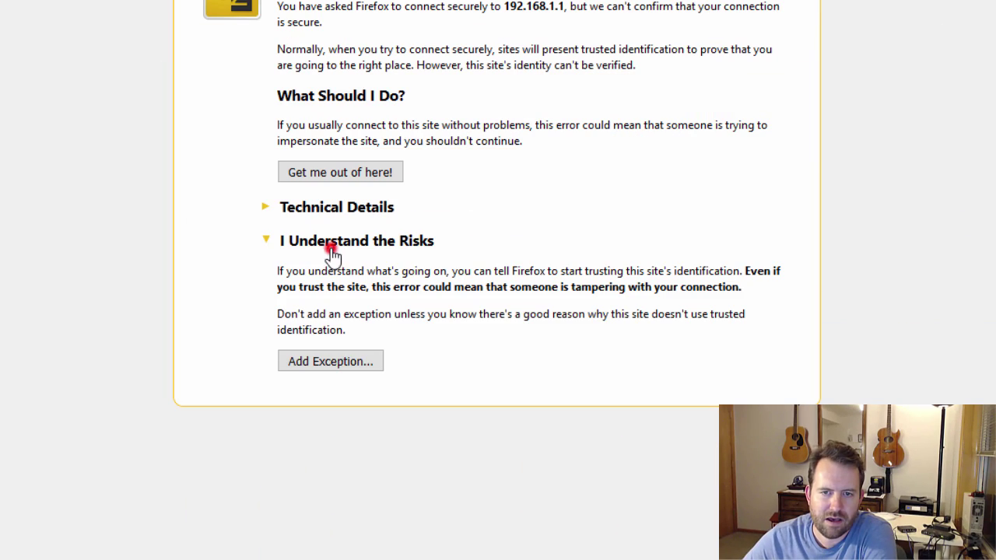
Add and confirm a security exception for the router's certificate at 192.168.1.1
click(333, 363)
click(558, 472)
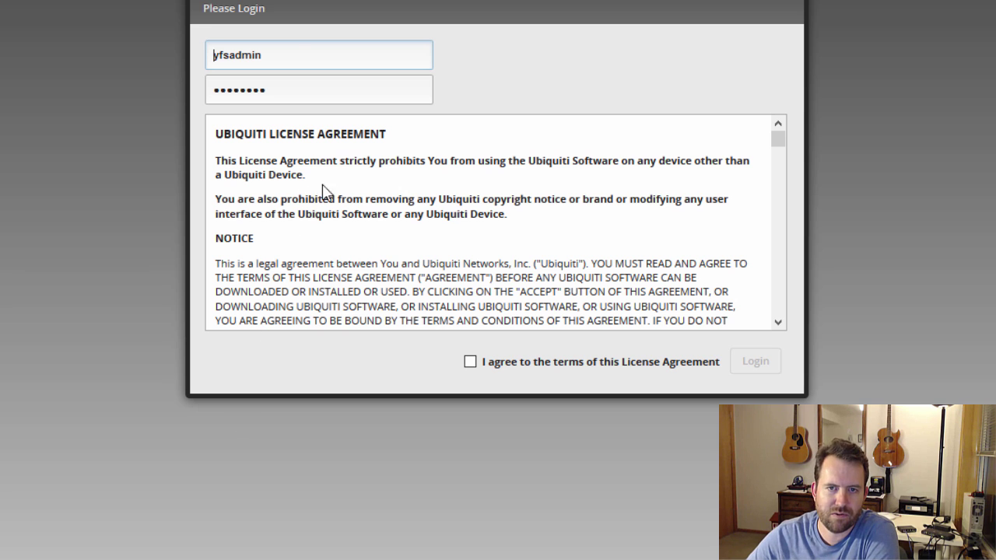
Log in with the router's default username and password, agreeing to the Ubiquiti license terms
double_click(297, 53)
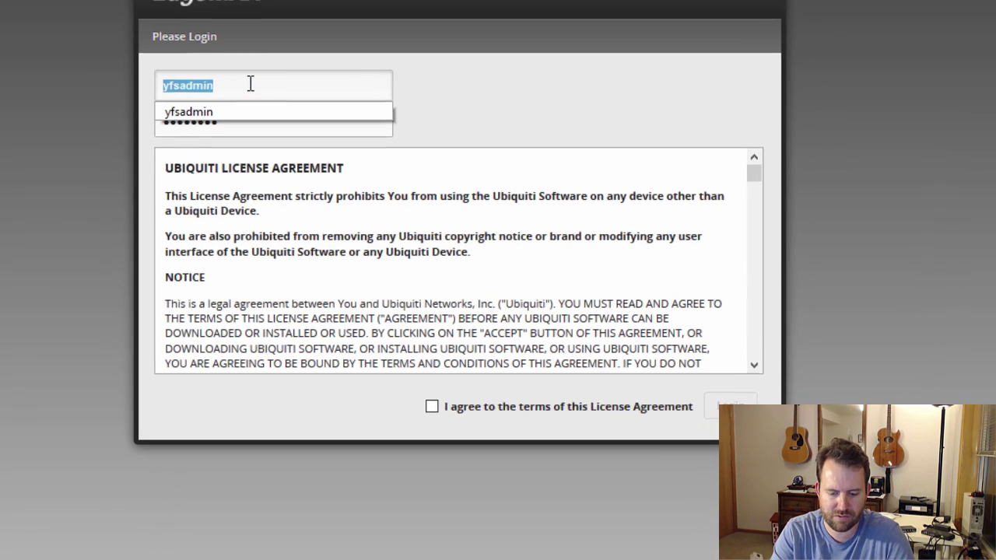
key(Tab)
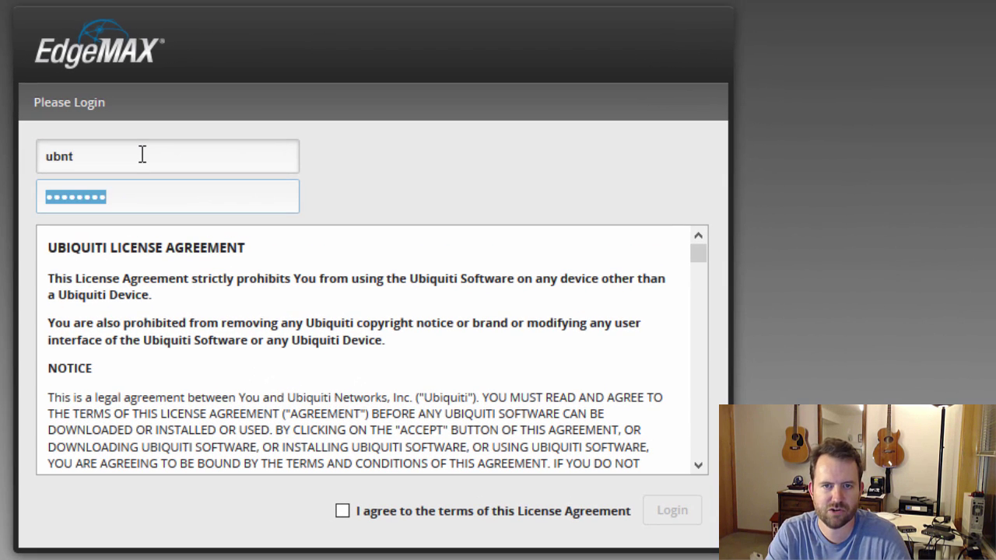
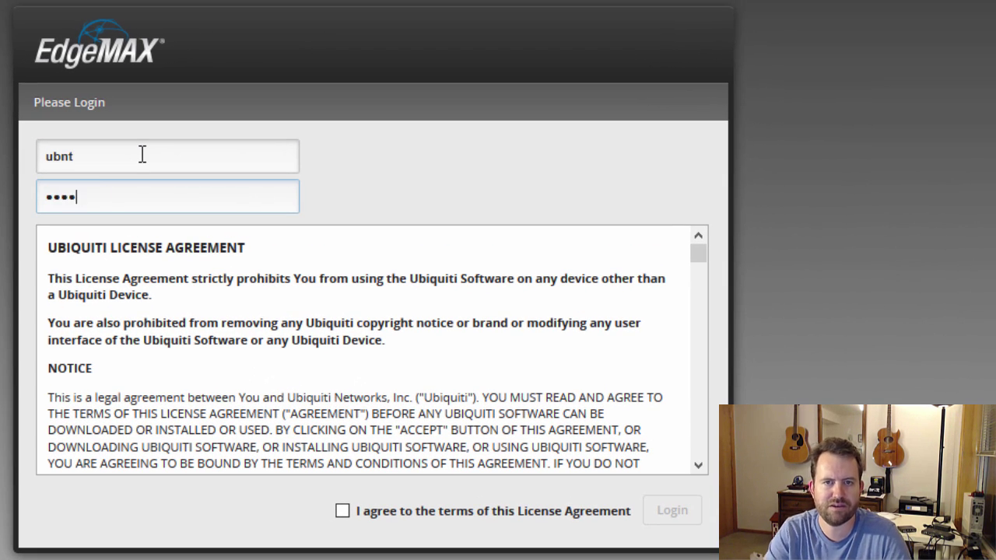
click(342, 511)
click(671, 511)
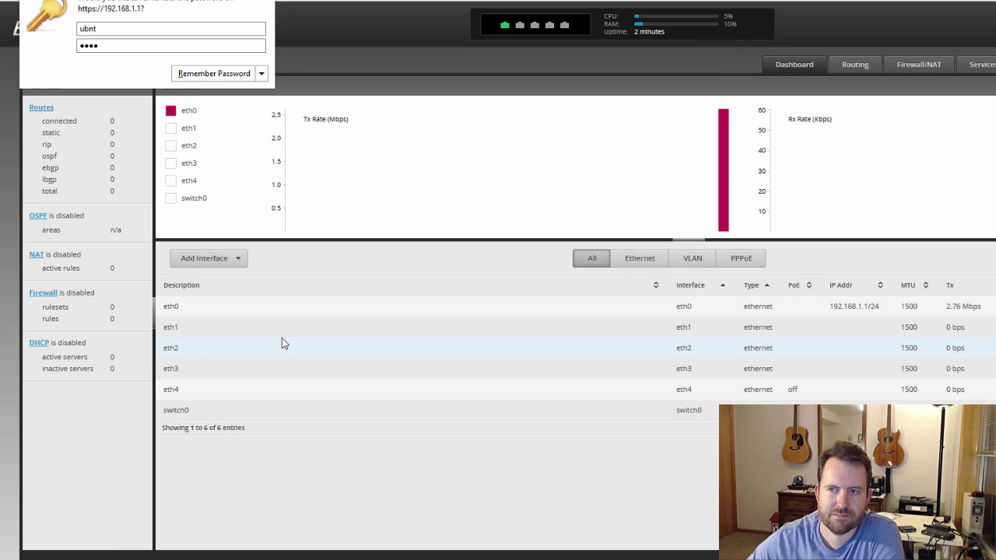
Decline saving the password and highlight firmware version v1.6.6 in the header
click(270, 4)
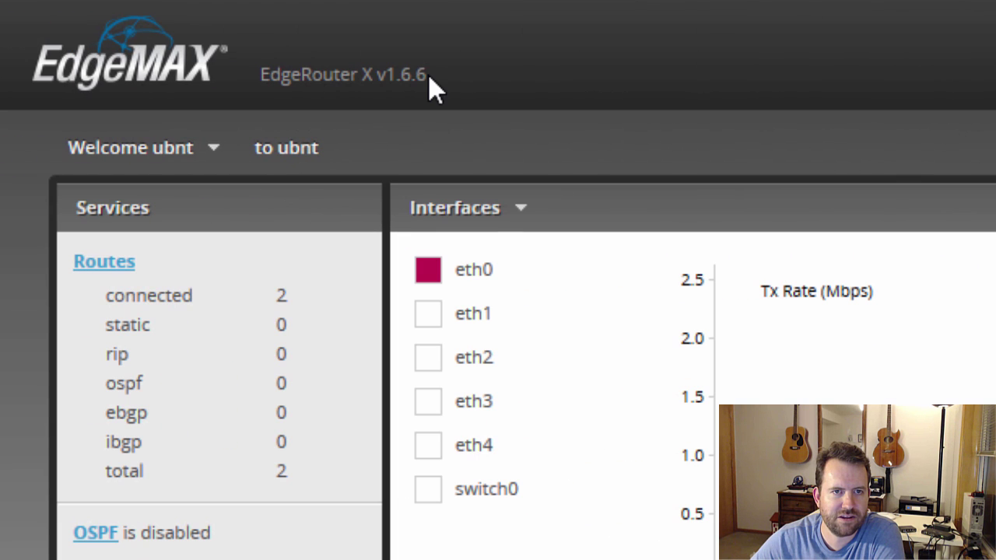
drag(428, 74, 377, 75)
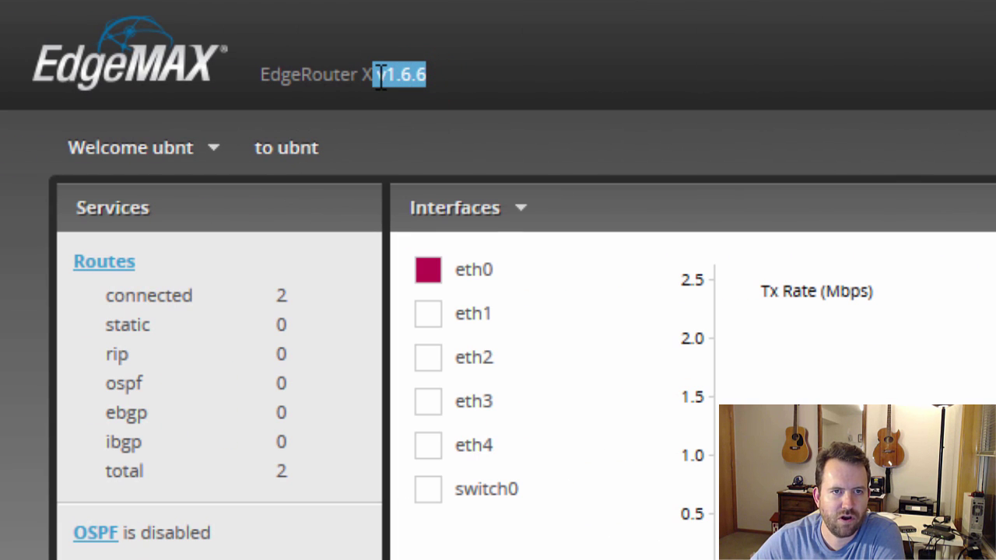
mouse_move(700, 286)
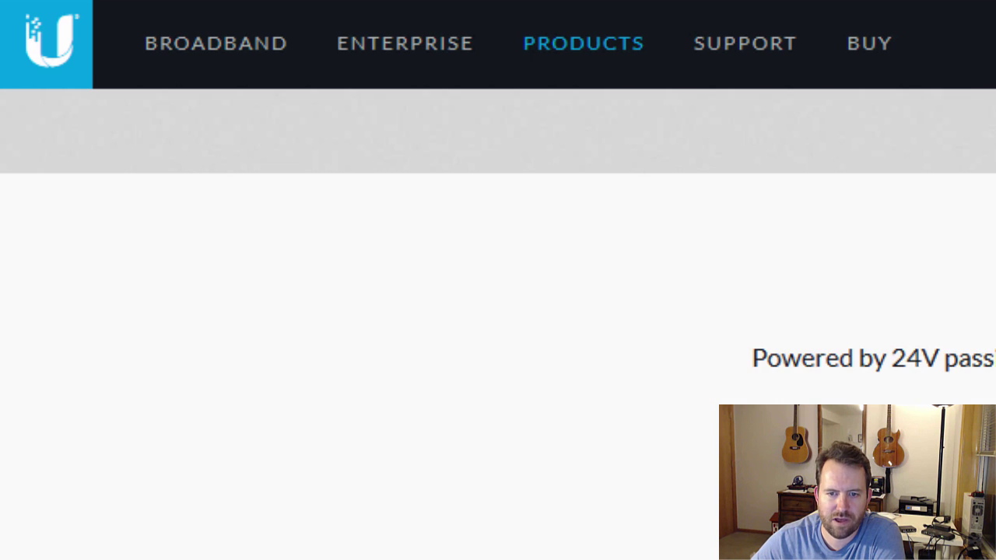
Scroll the EdgeRouter X product page down to the downloads and back up
scroll(125, 420, down, 20)
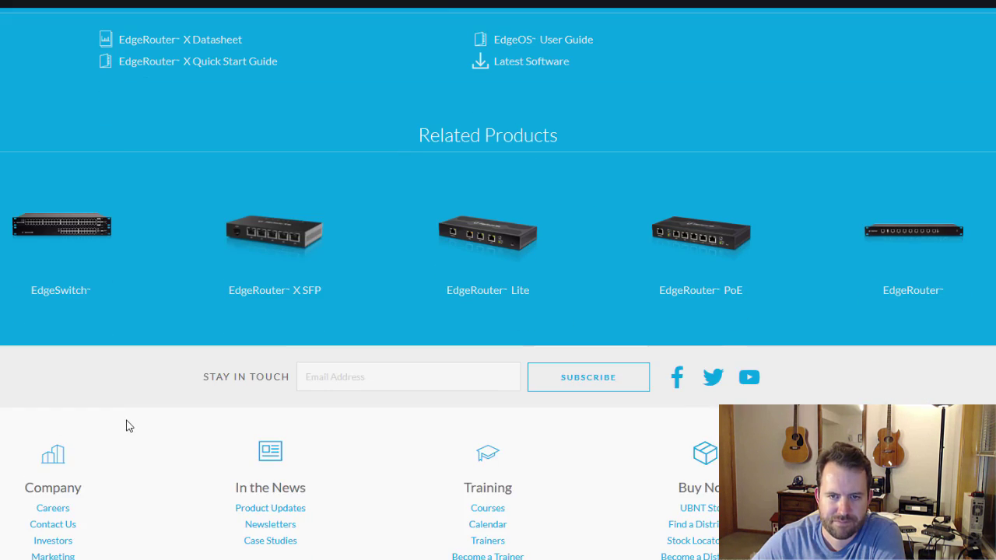
scroll(160, 402, up, 2)
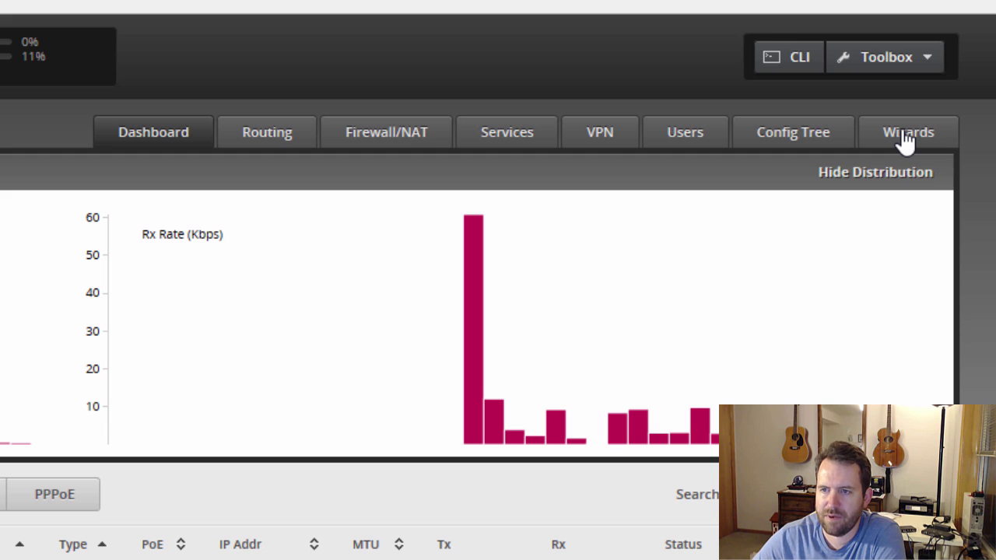
Preview the Load Balancing wizard, then open the WAN+2LAN setup wizard
click(906, 140)
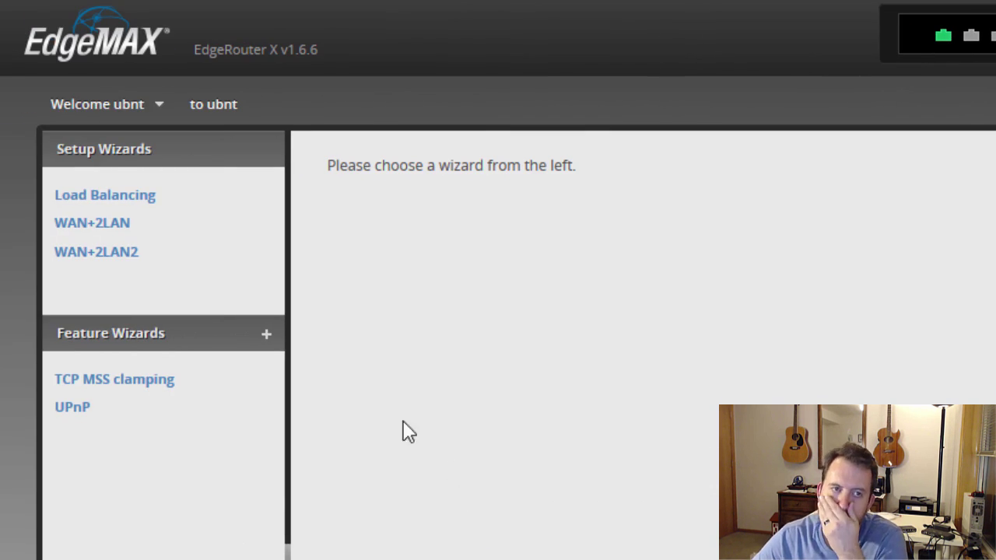
click(116, 201)
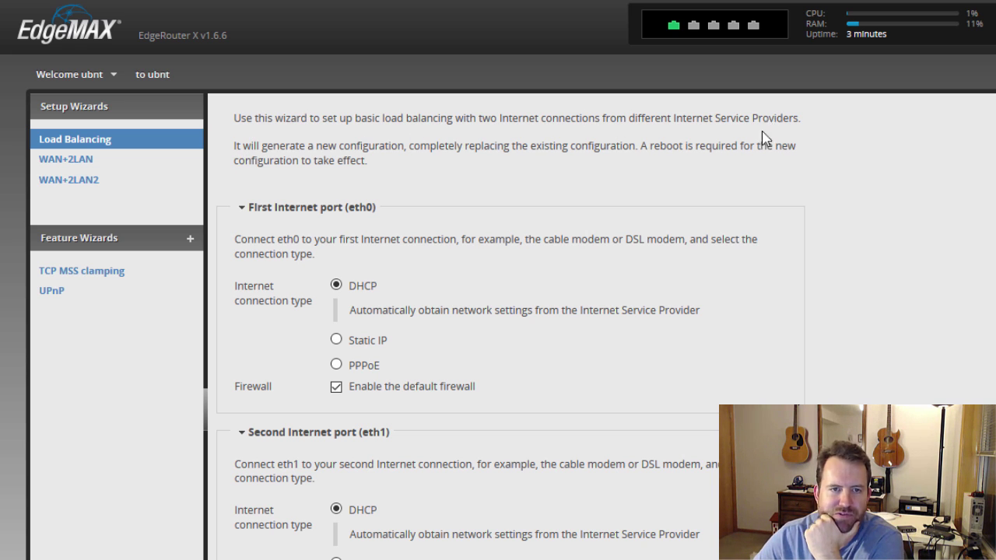
click(49, 160)
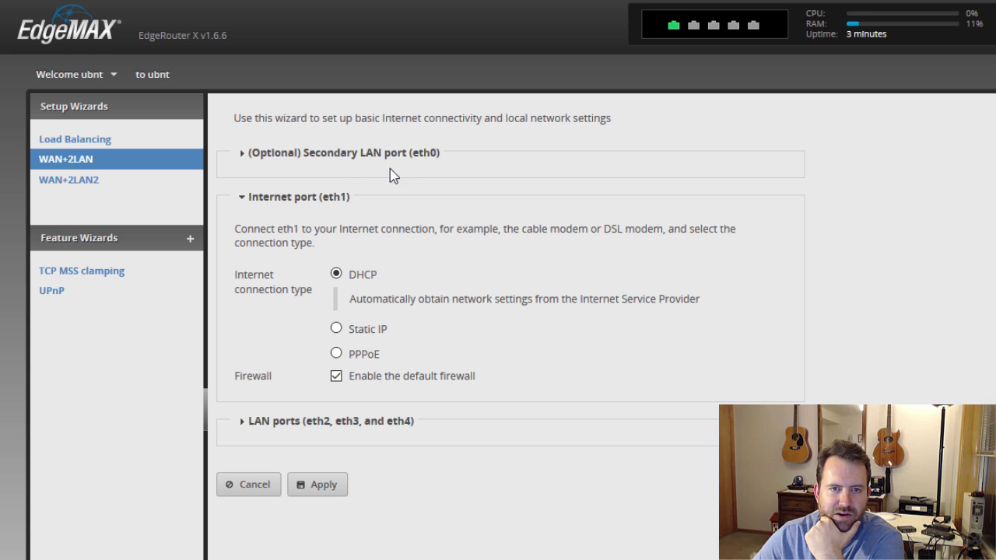
Expand the Secondary LAN eth0 and LAN ports eth2–eth4 sections, then switch to WAN+2LAN2
click(242, 158)
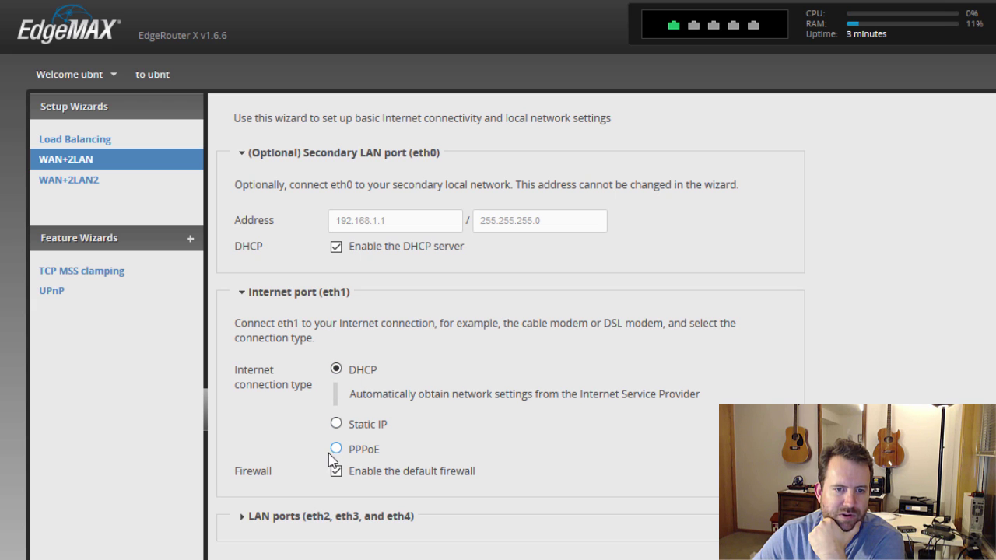
click(268, 517)
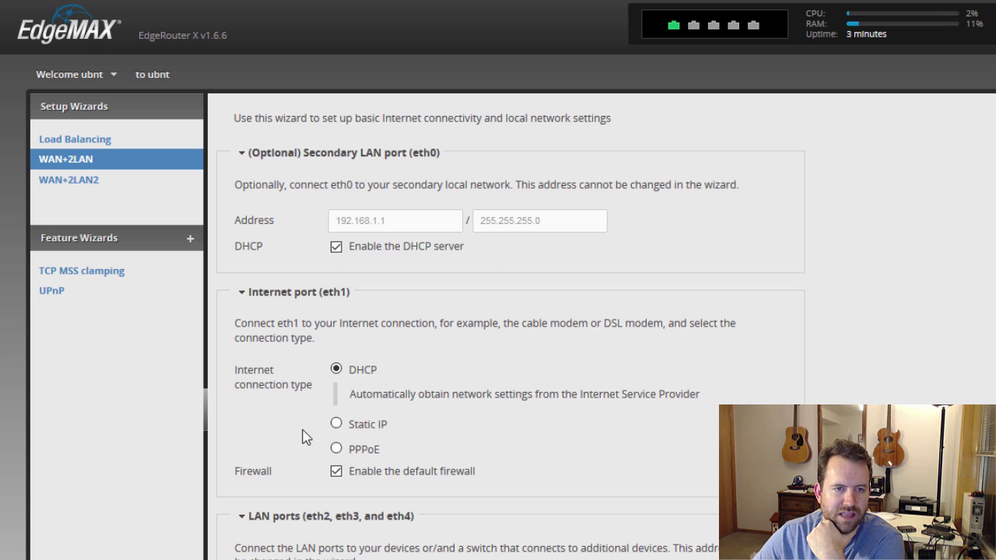
click(70, 184)
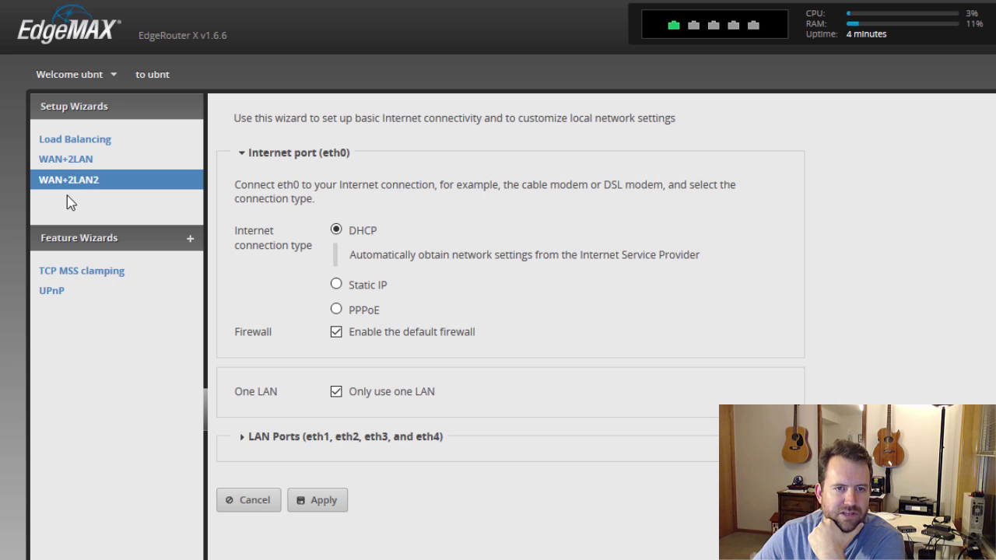
Keep eth0 on DHCP, toggle 'Only use one LAN' off and on, and expand the combined LAN settings
click(336, 230)
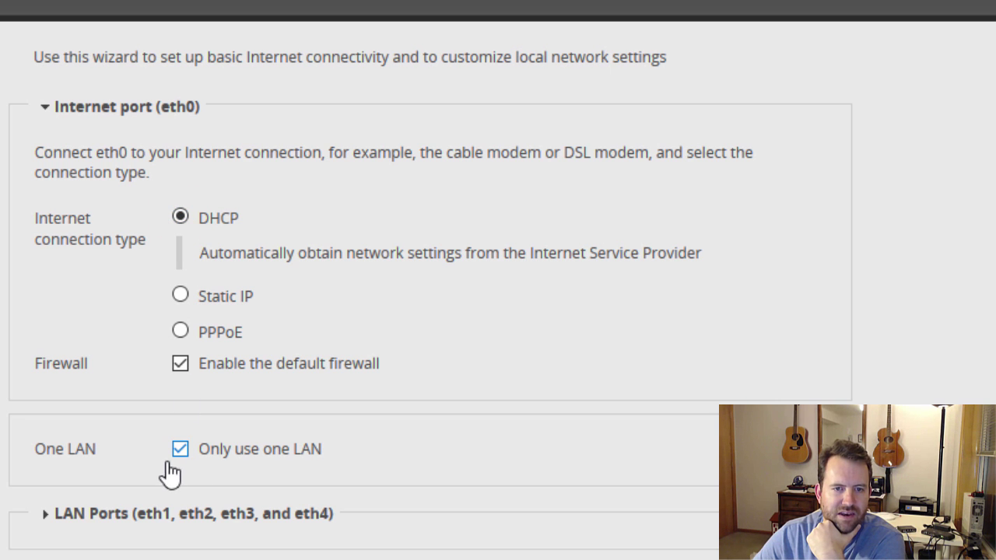
click(180, 449)
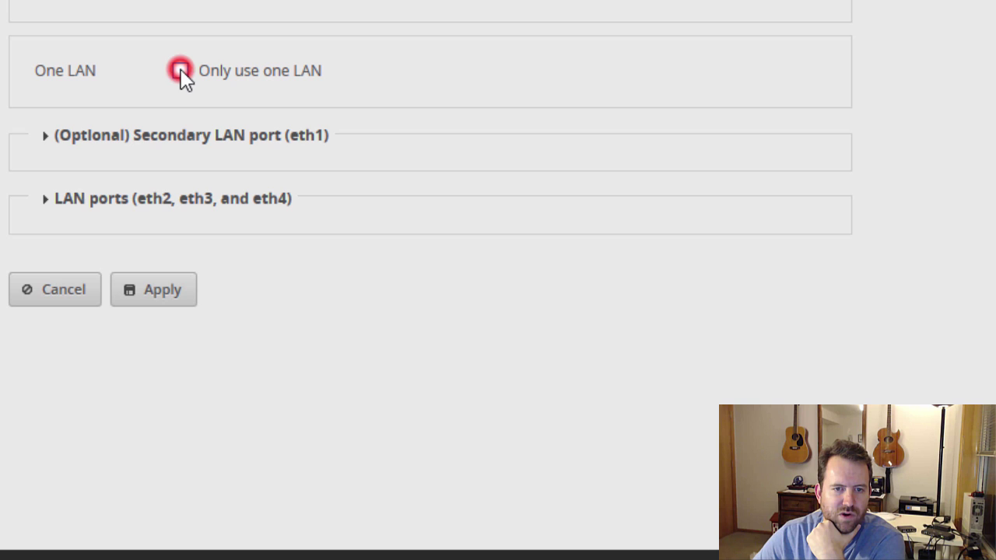
click(180, 71)
click(45, 137)
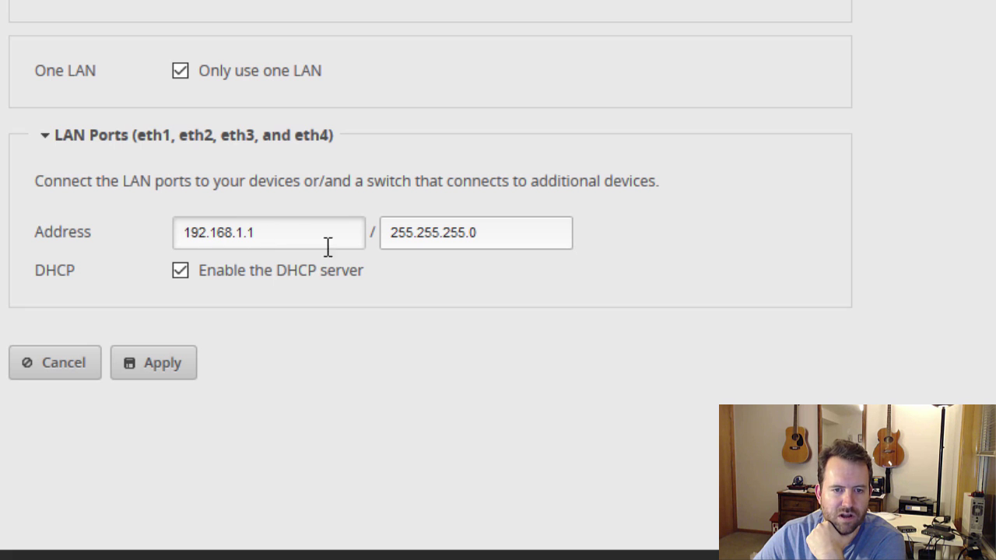
Compare the split eth1 (192.168.1.1) and eth2–eth4 LAN settings, then revert to one LAN
click(179, 71)
click(179, 72)
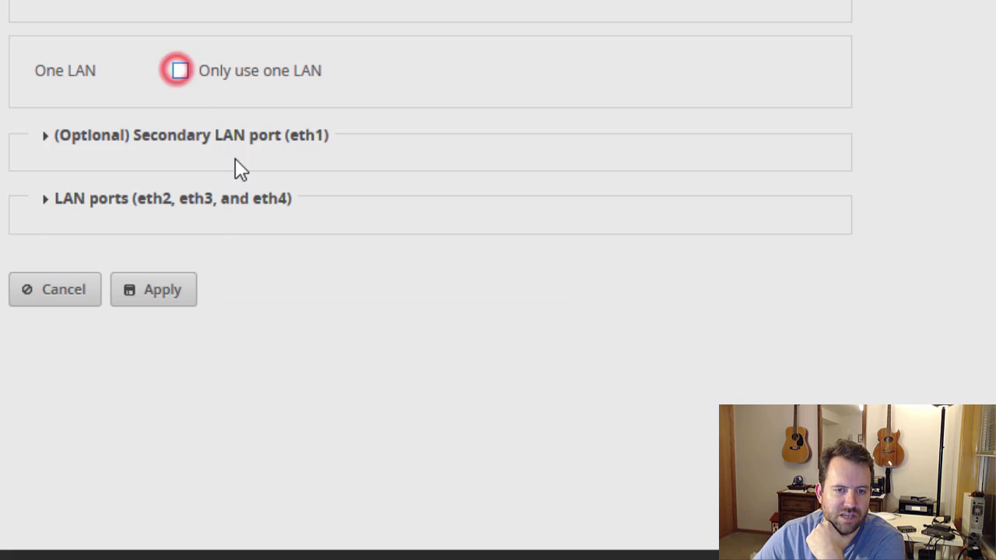
click(42, 135)
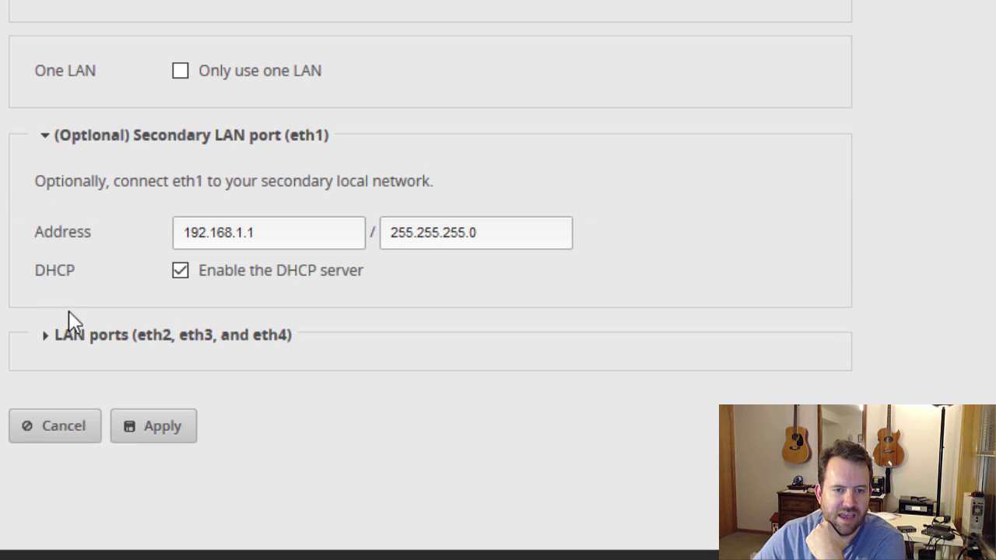
click(280, 233)
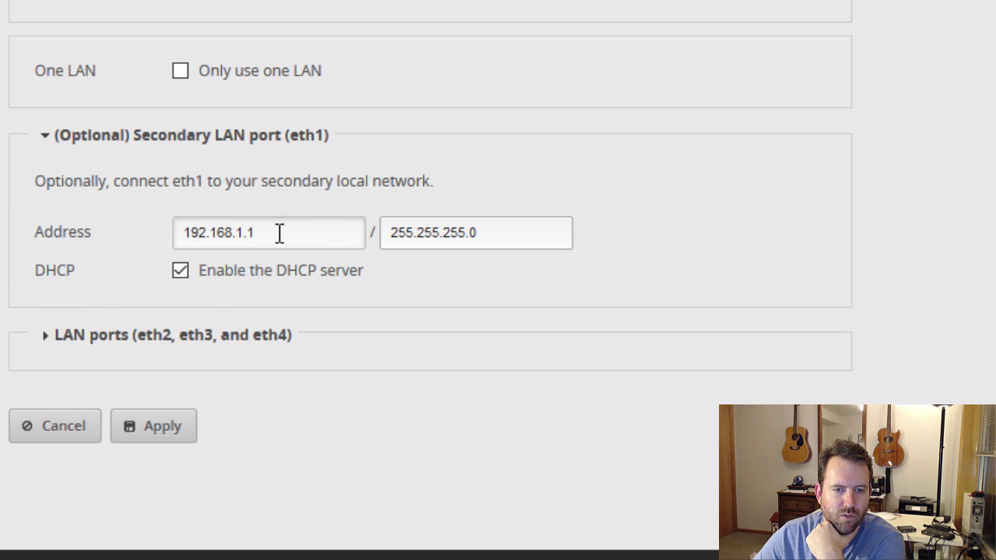
click(42, 338)
scroll(400, 338, down, 1)
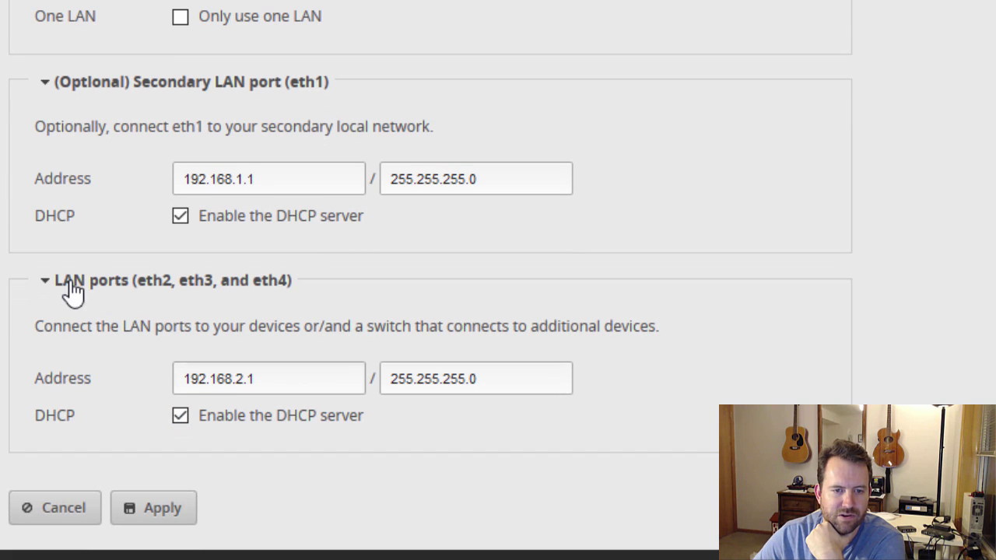
click(41, 280)
click(44, 136)
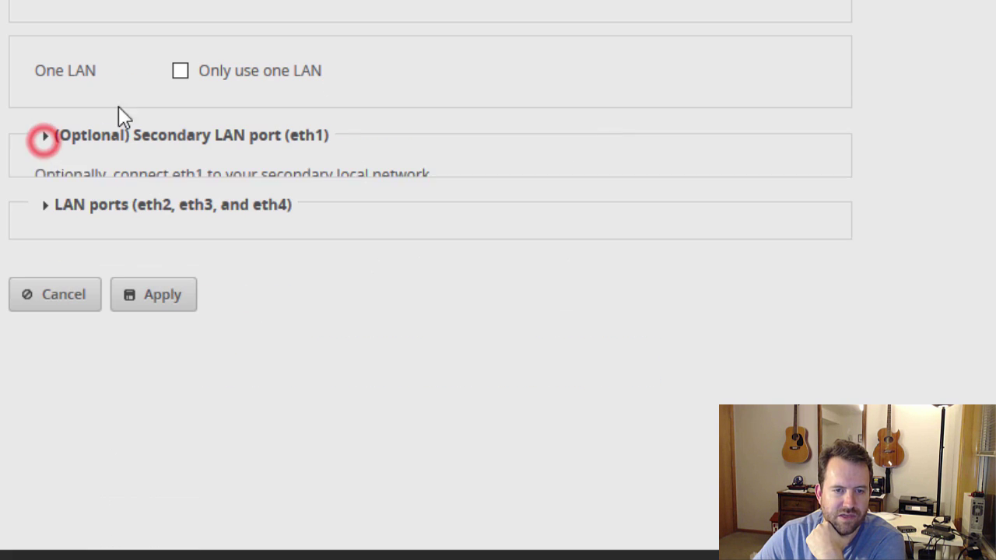
click(181, 70)
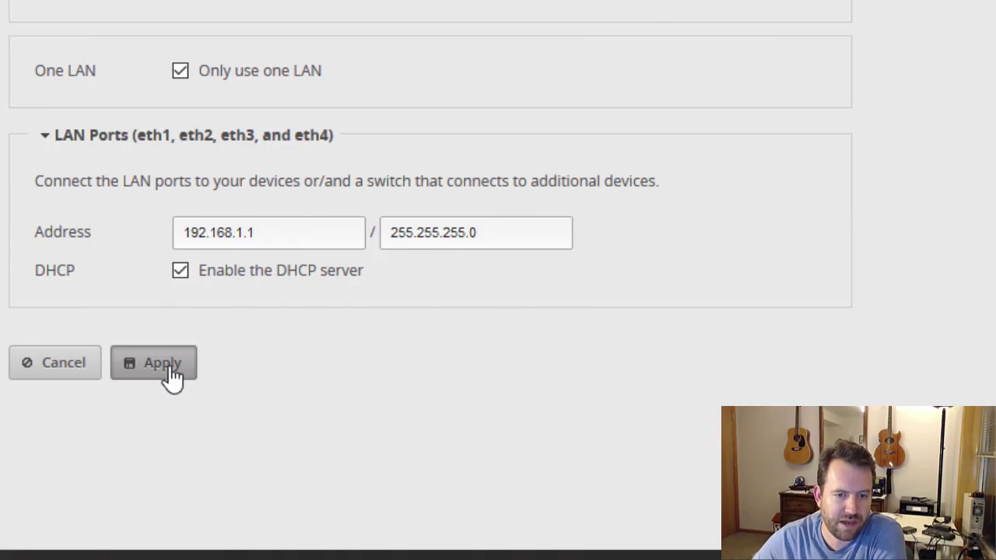
Apply the WAN+2LAN2 configuration changes and confirm rebooting the router
click(169, 368)
click(690, 272)
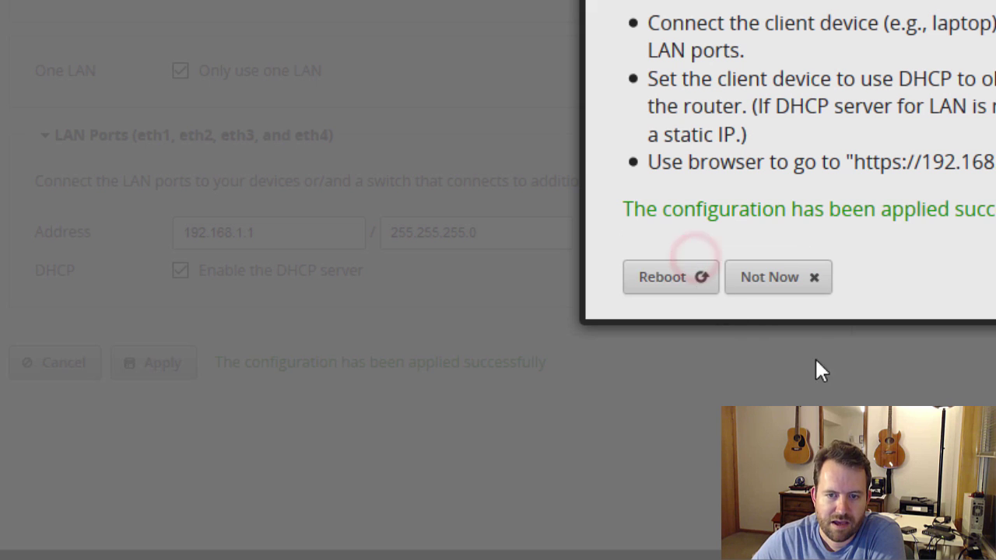
click(665, 280)
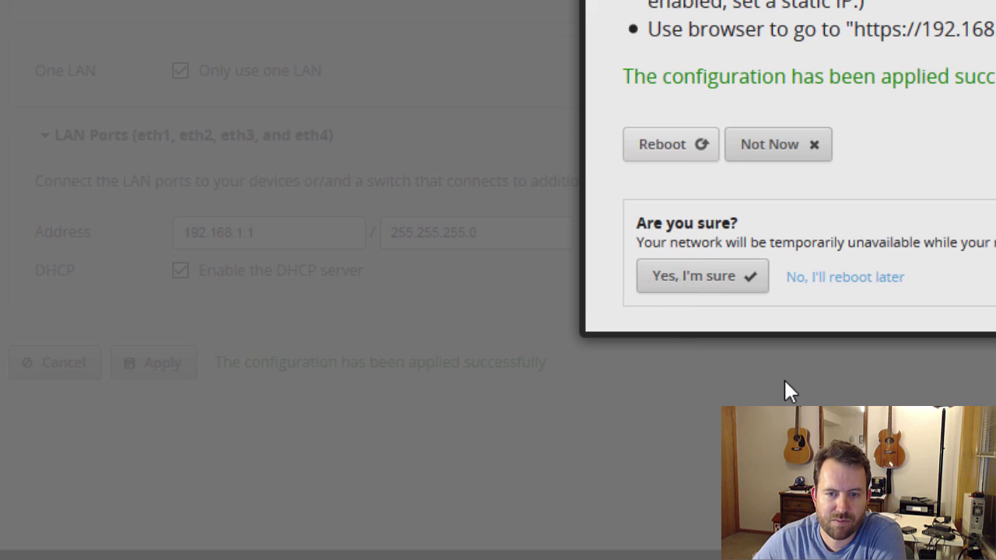
click(708, 273)
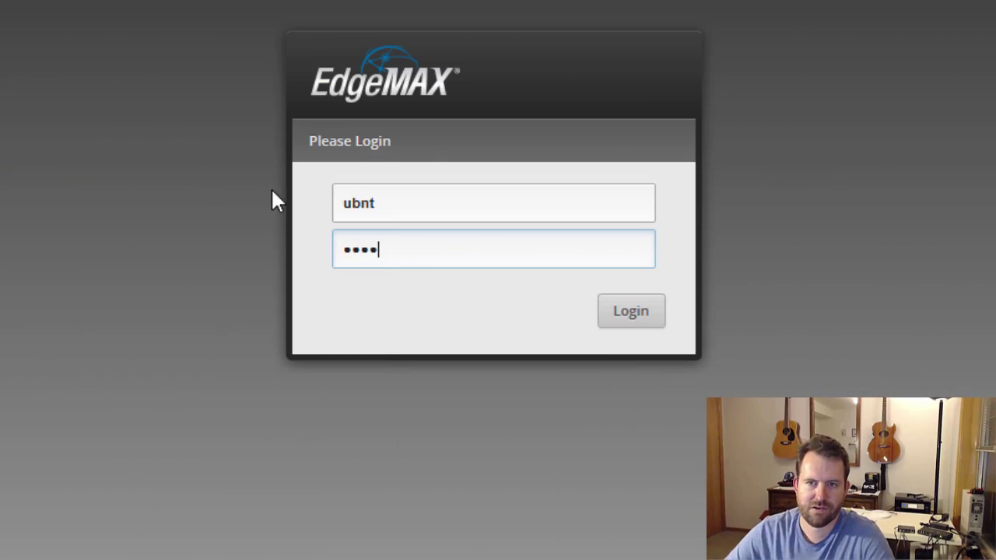
Log back in and highlight eth0's 192.168.2.100 address and the switch0 interface on the Dashboard
click(635, 314)
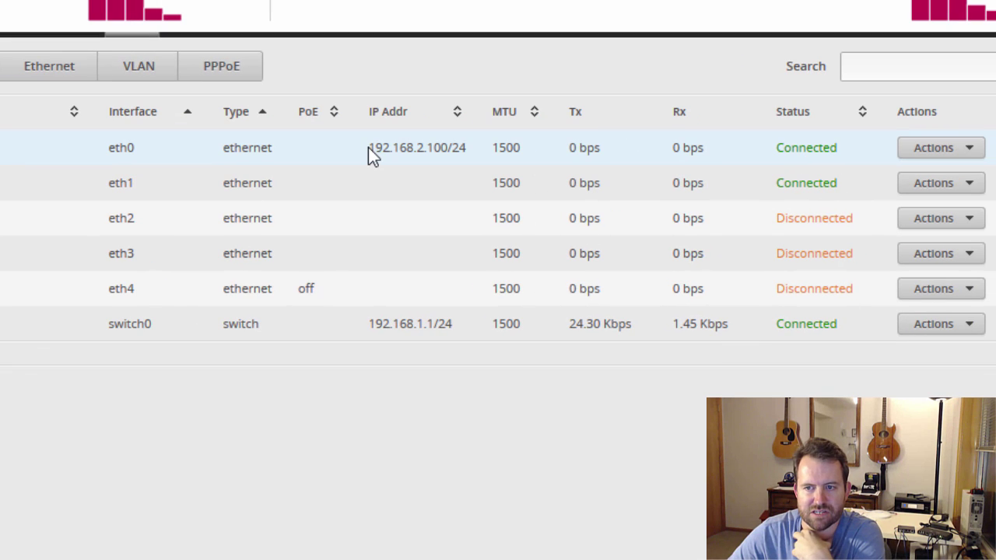
drag(457, 176, 478, 175)
drag(397, 140, 440, 140)
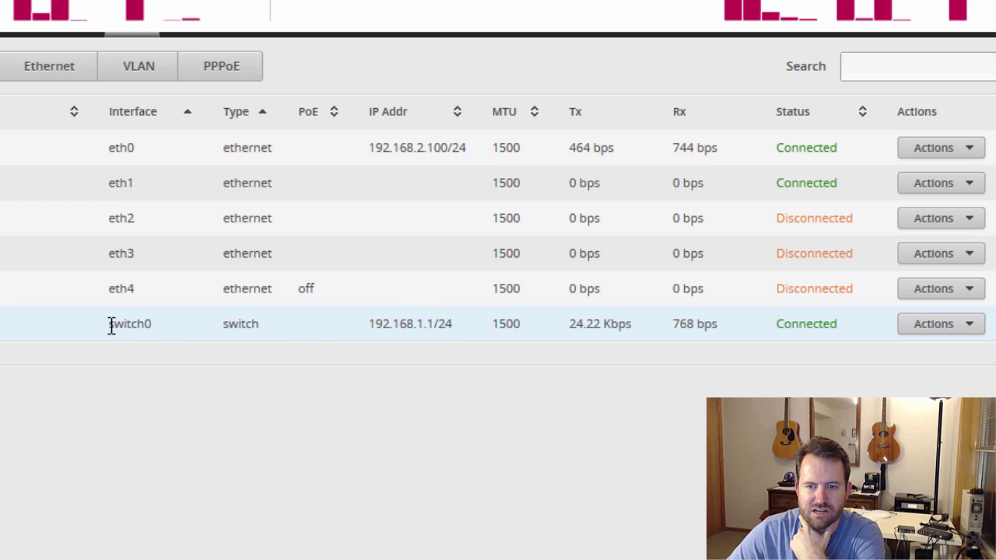
drag(108, 327, 164, 322)
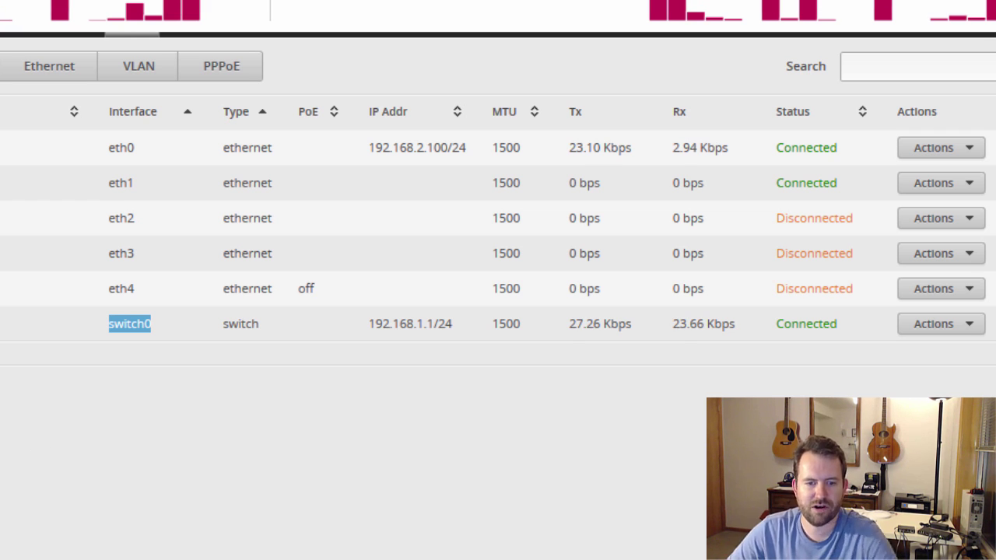
key(alt+Tab)
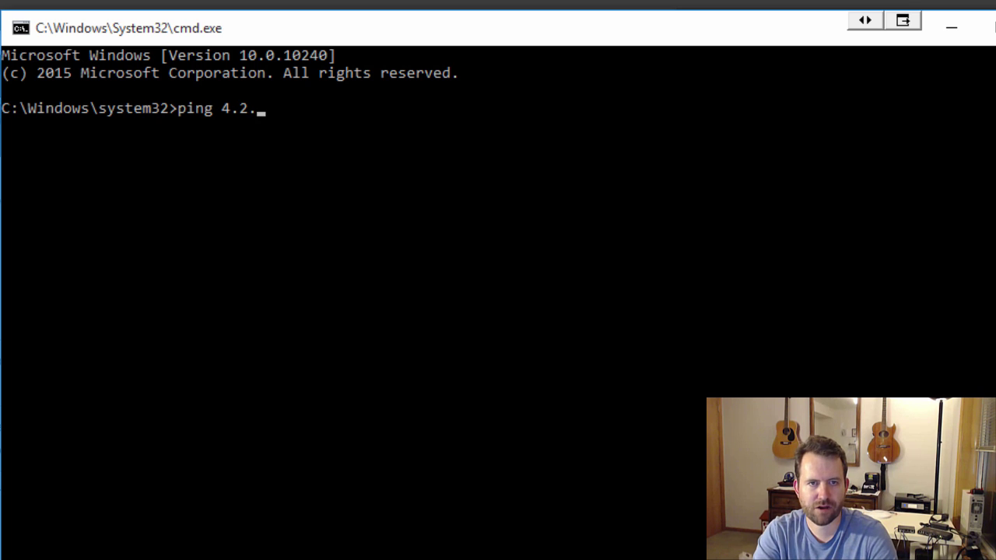
Run ping 4.2.2.2 and stop it once replies confirm internet access
key(Return)
key(ctrl+c)
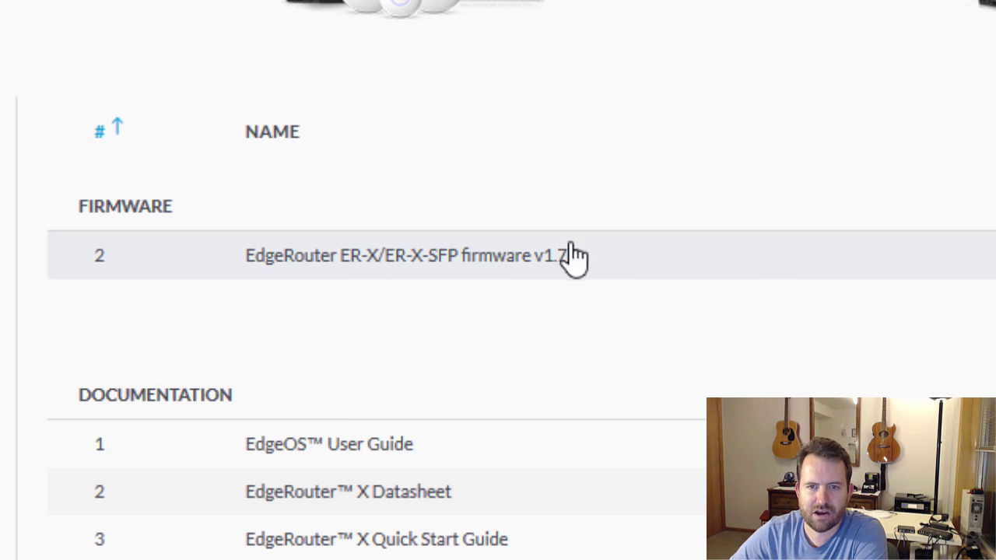
Download the EdgeRouter ER-X/ER-X-SFP firmware release from the Ubiquiti downloads page
click(545, 257)
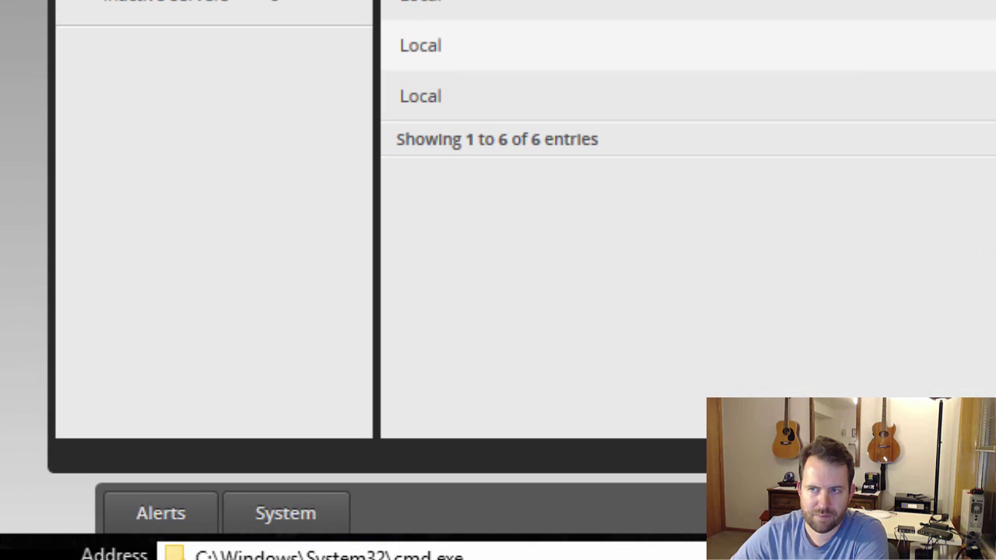
Upload the downloaded ER-X firmware file under System > Upgrade System Image
click(284, 515)
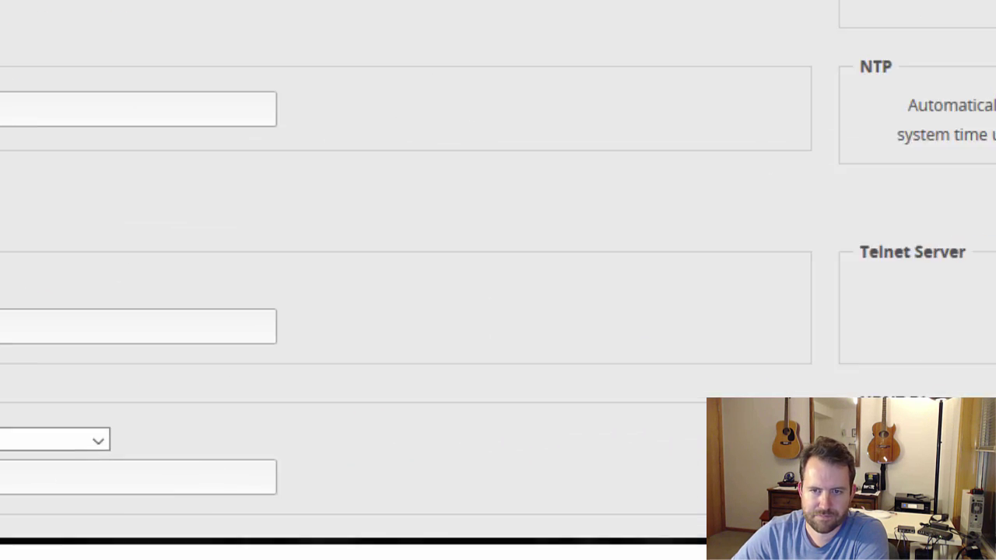
scroll(179, 151, down, 3)
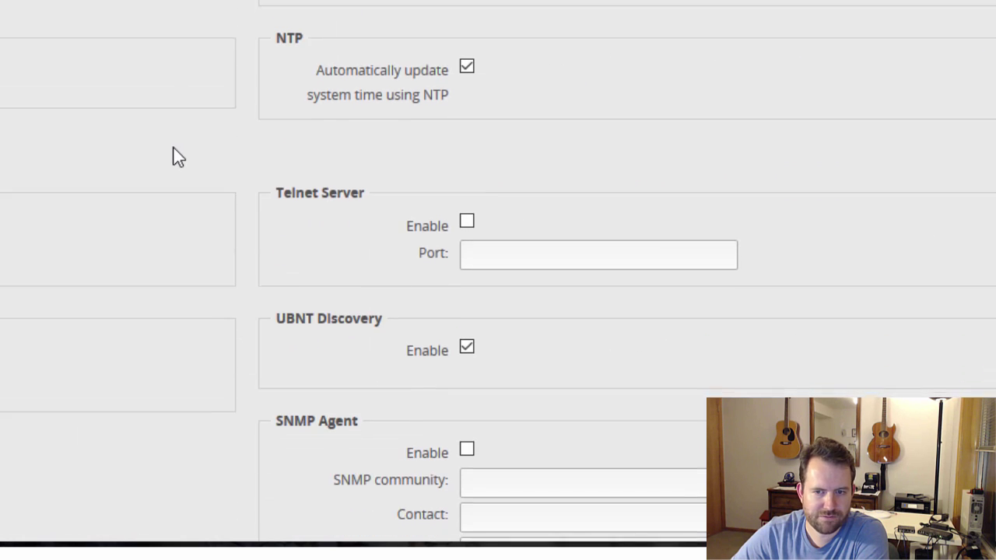
scroll(176, 163, down, 5)
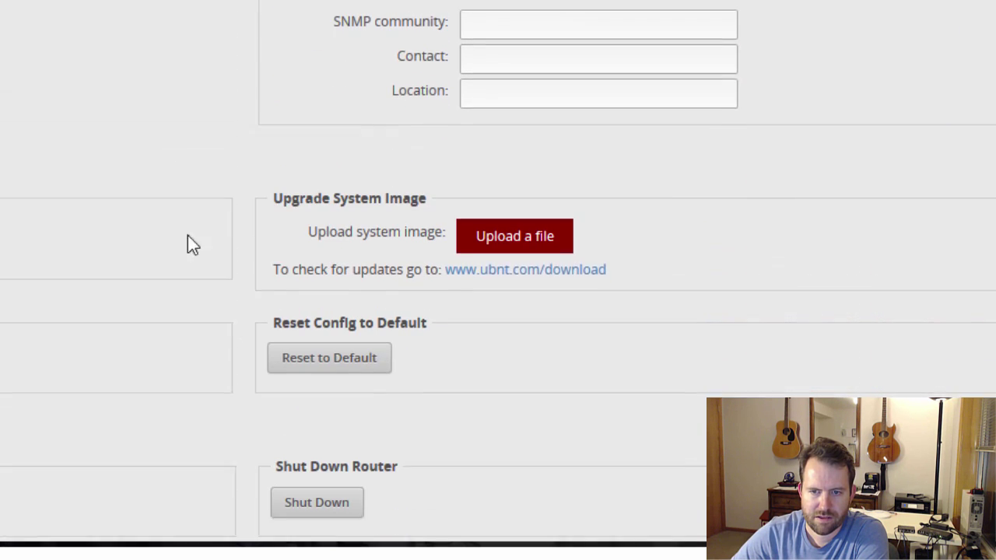
click(515, 224)
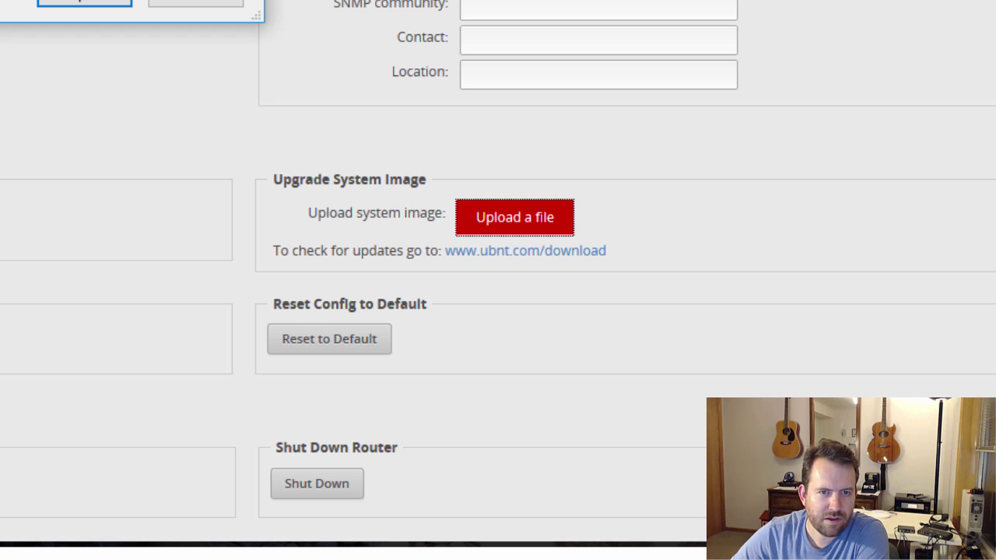
key(Return)
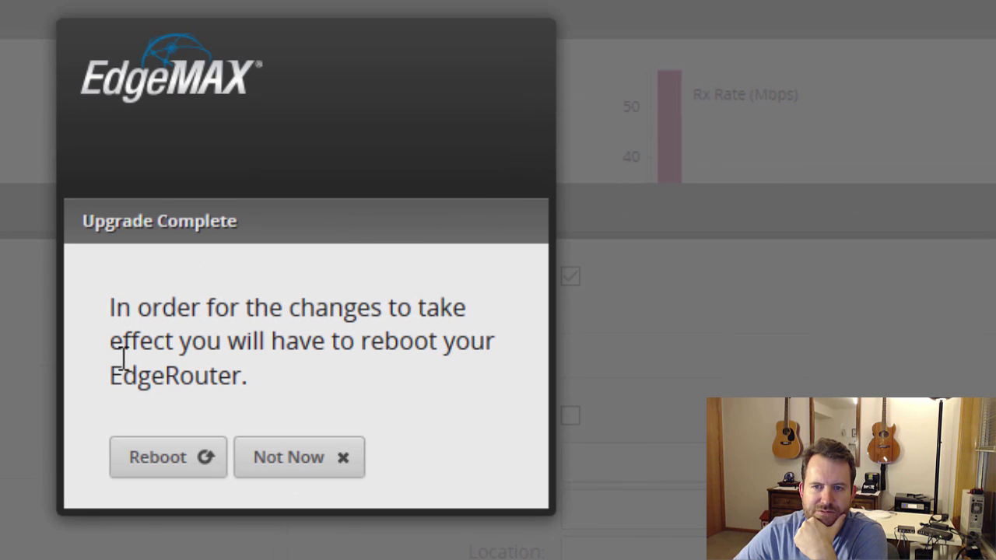
Reboot to apply the firmware, check the header shows v1.7.0, then view Dashboard and Routing
click(148, 459)
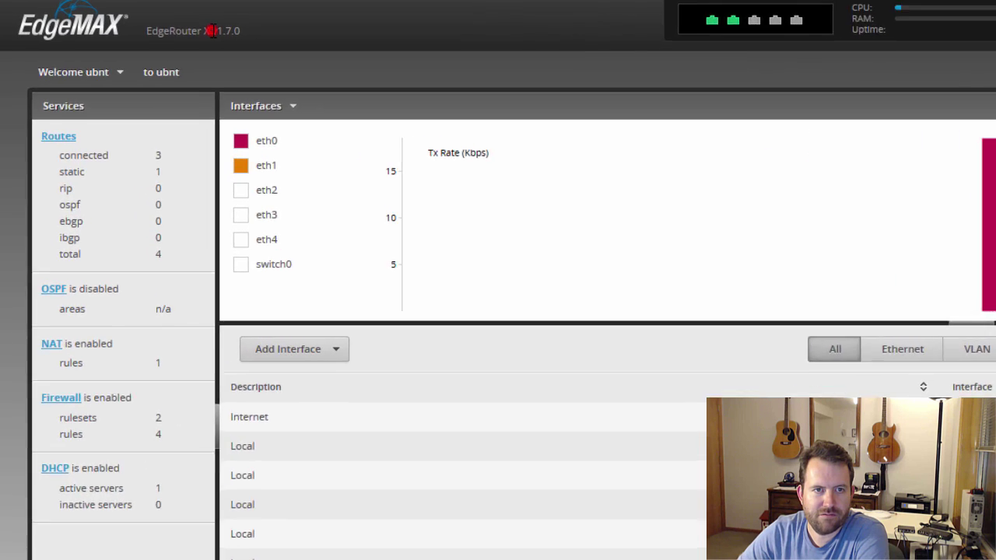
drag(211, 30, 243, 32)
click(243, 38)
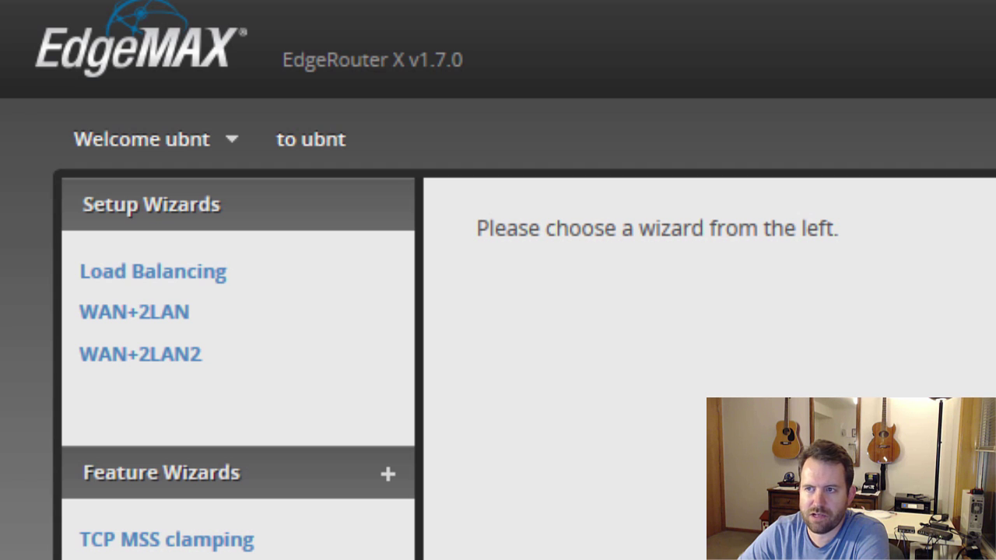
click(203, 50)
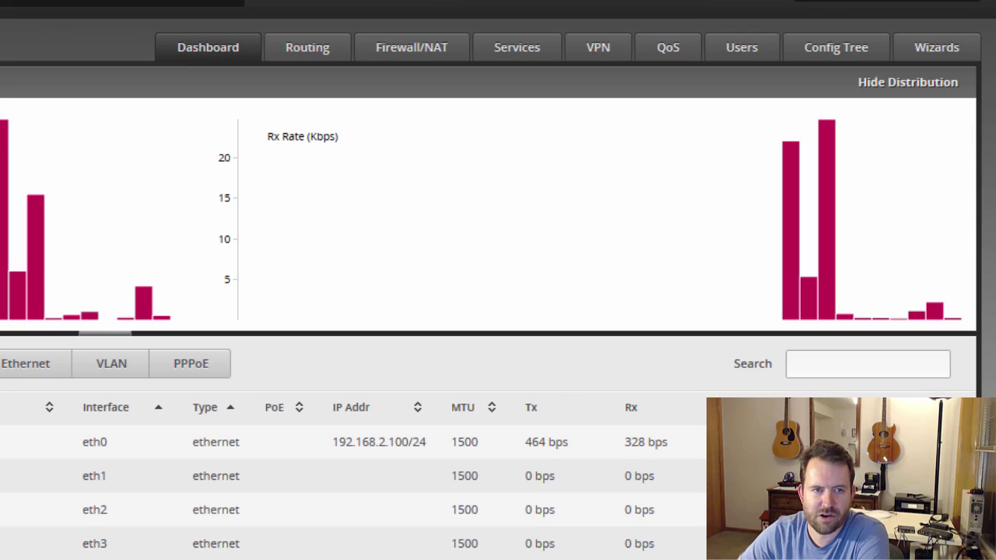
click(306, 48)
In Firewall/NAT Port Forwarding, set eth0 as the WAN interface and add switch0 as LAN
click(405, 48)
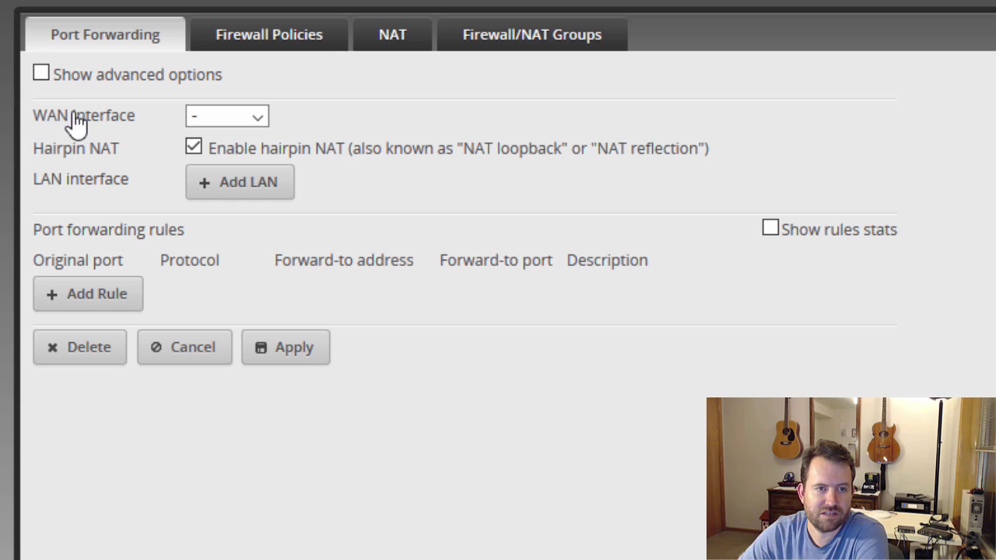
click(253, 115)
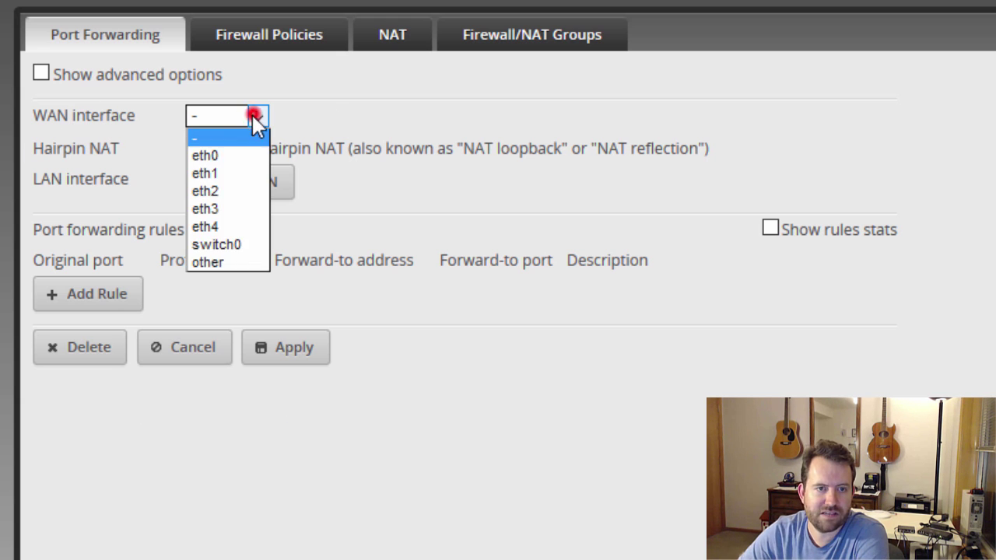
click(237, 158)
click(237, 171)
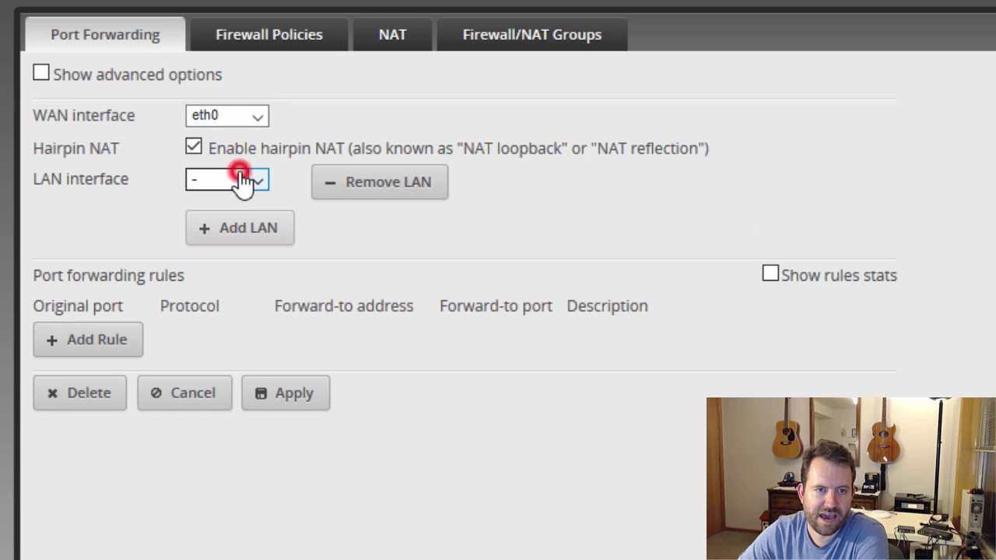
click(257, 180)
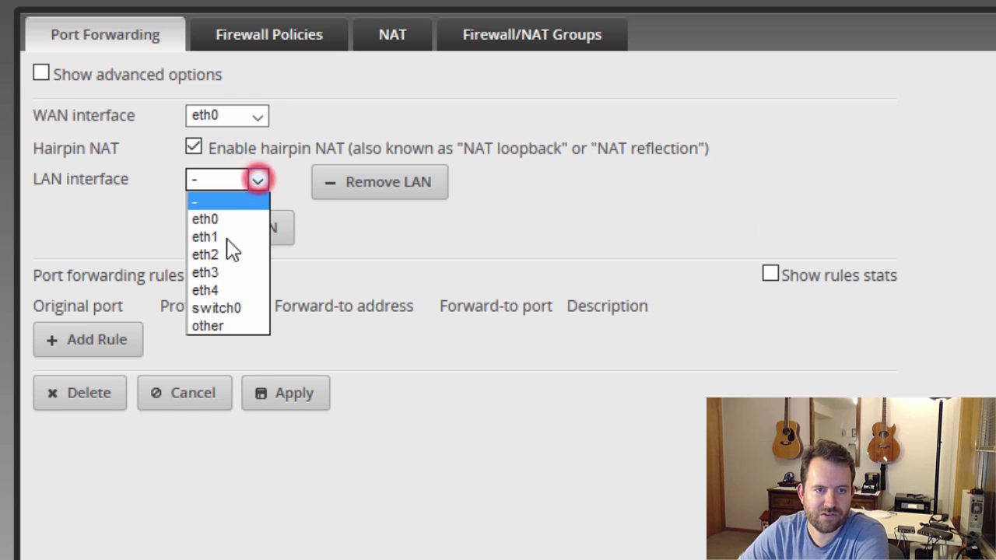
click(222, 308)
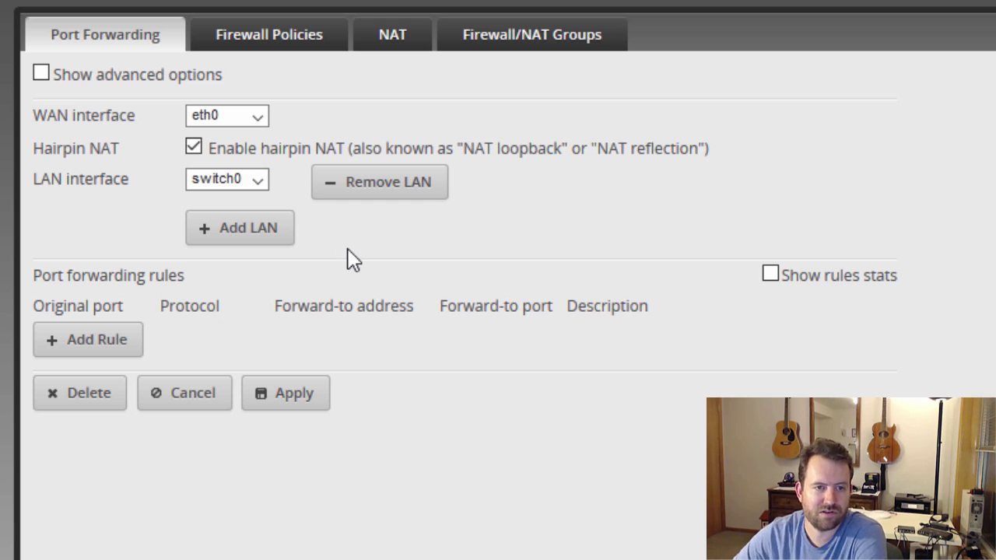
Add a port forwarding rule, trying protocol TCP and a 192.168.1. forward-to address
click(95, 347)
click(75, 335)
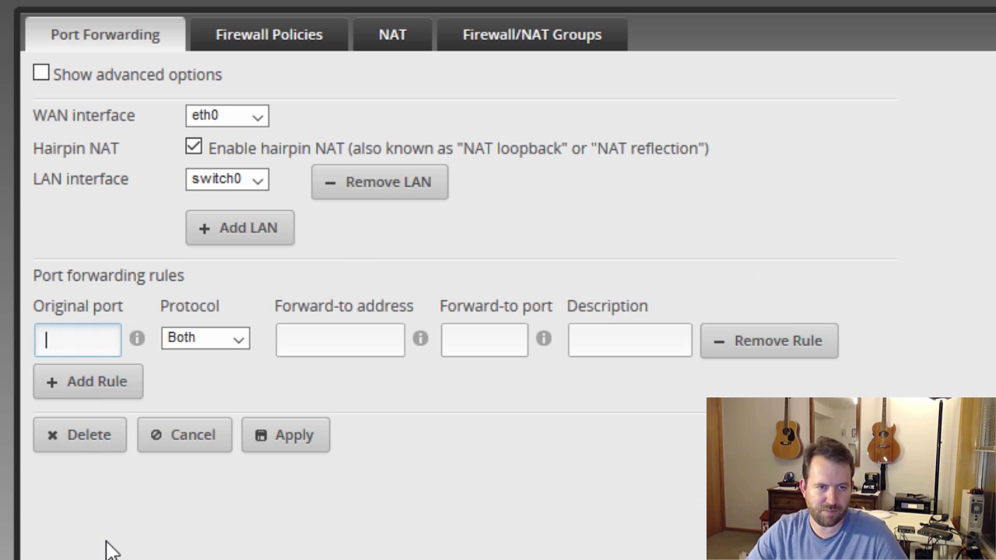
key(Tab)
key(Down)
key(Tab)
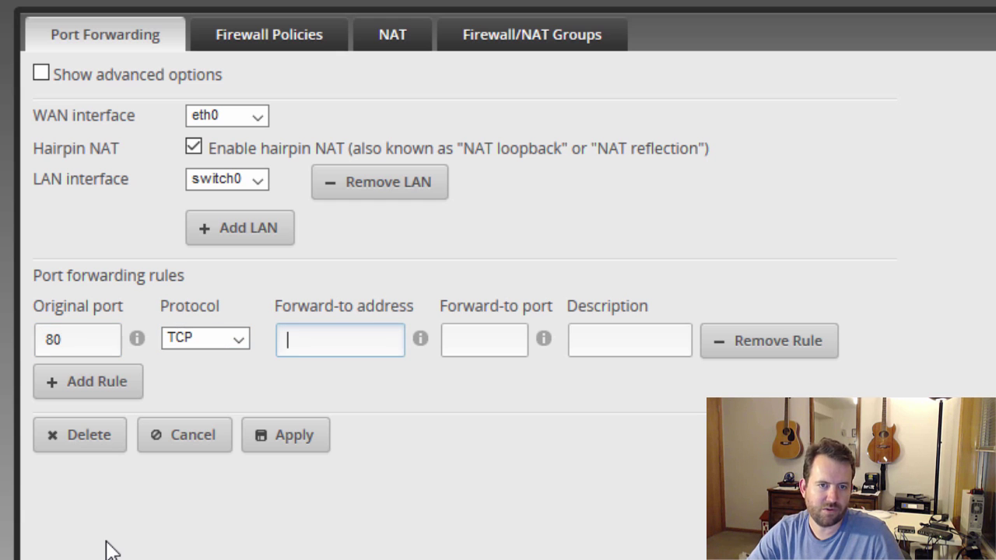
text(192.168)
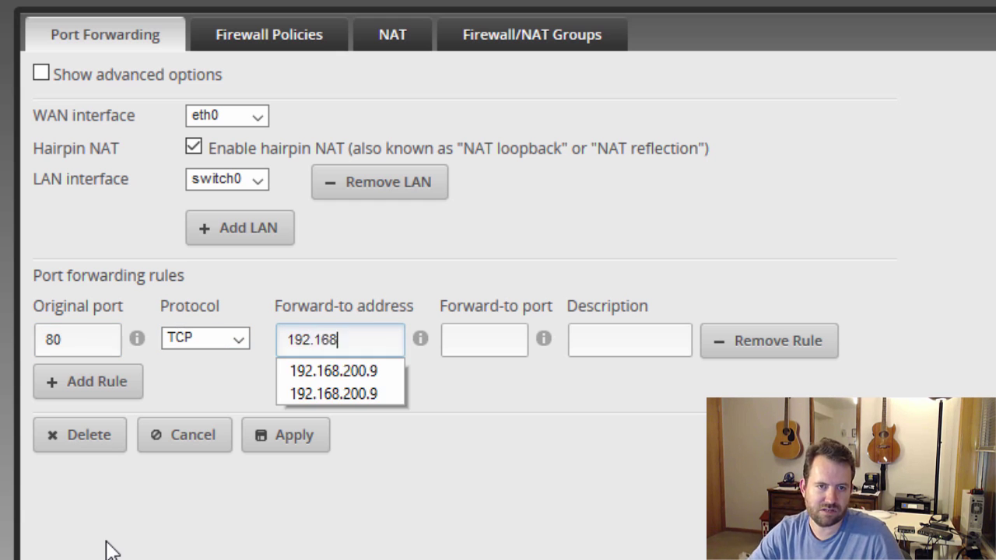
text(.1.2)
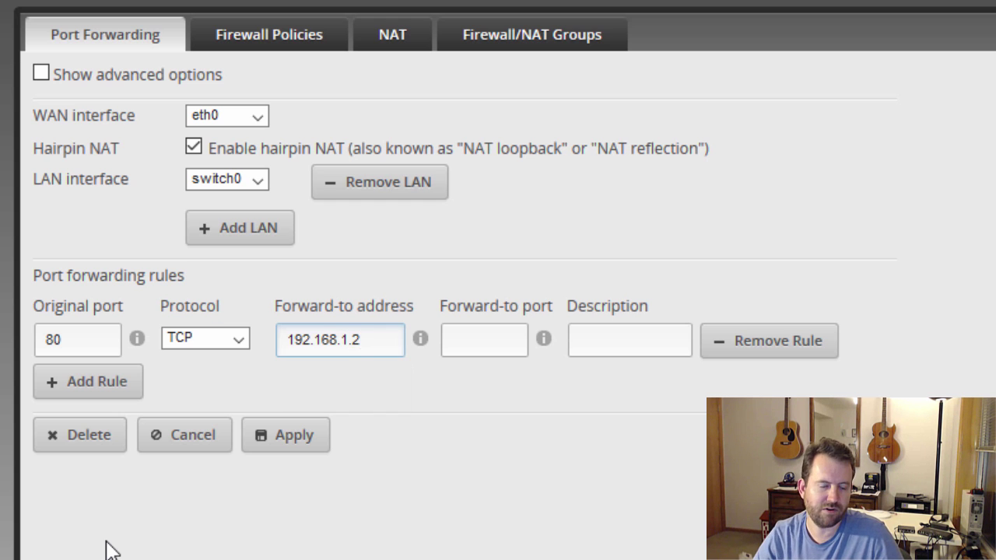
key(Tab)
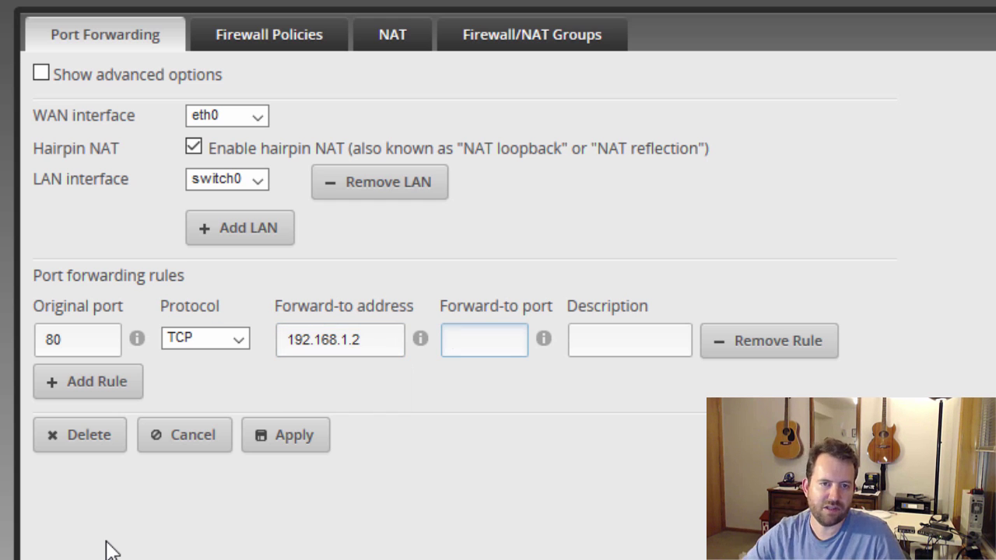
key(Tab)
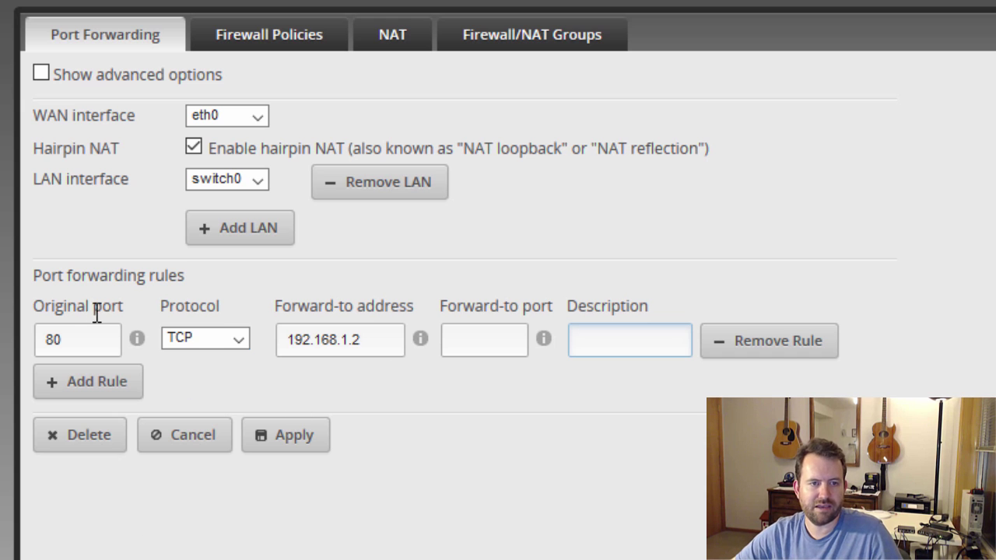
Clear the rule's sample values: remove port 80 and 192.168.1.2, and reset protocol to Both
click(87, 338)
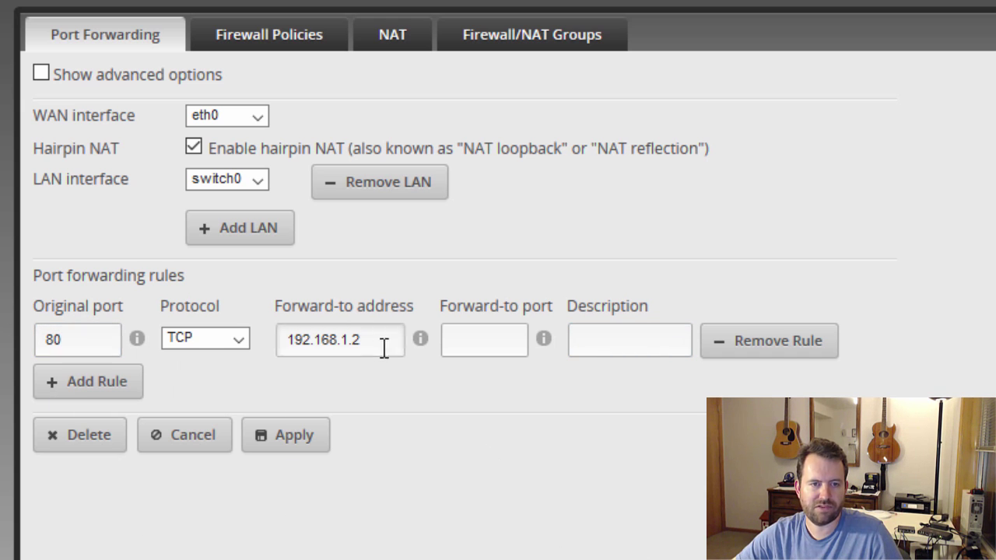
drag(380, 344, 233, 340)
key(BackSpace)
click(239, 338)
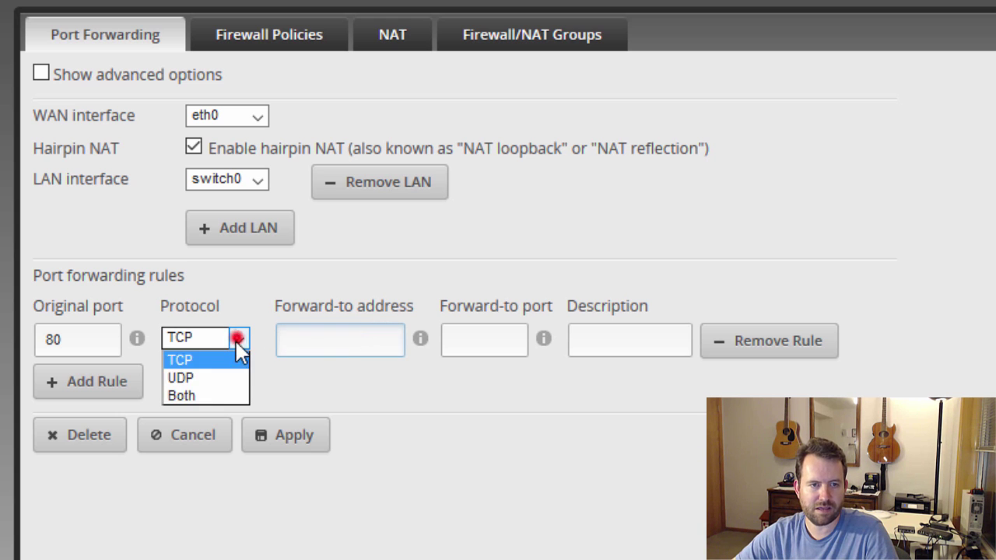
click(203, 393)
double_click(98, 334)
key(BackSpace)
click(563, 549)
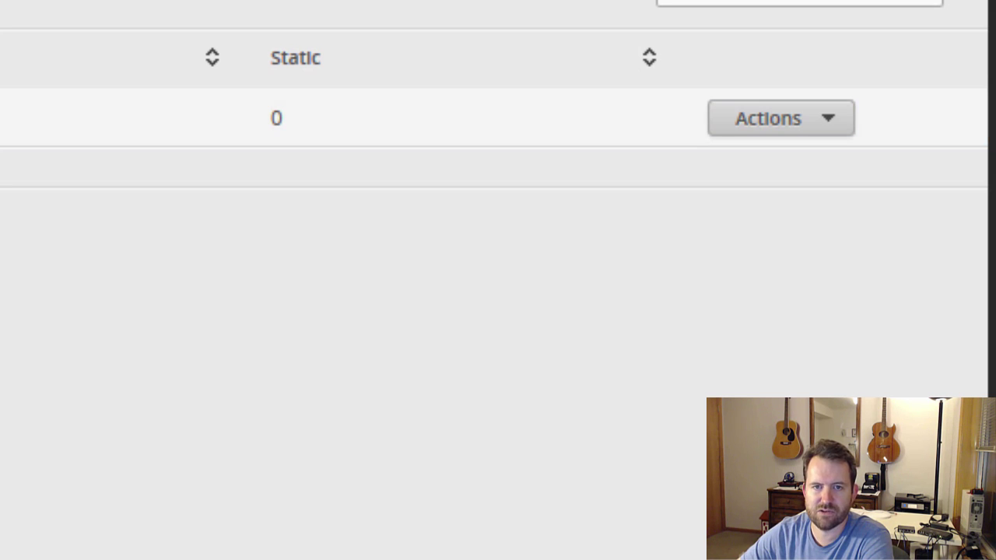
In the LAN DHCP server details, set the range to 192.168.1.100–192.168.1.254
click(771, 117)
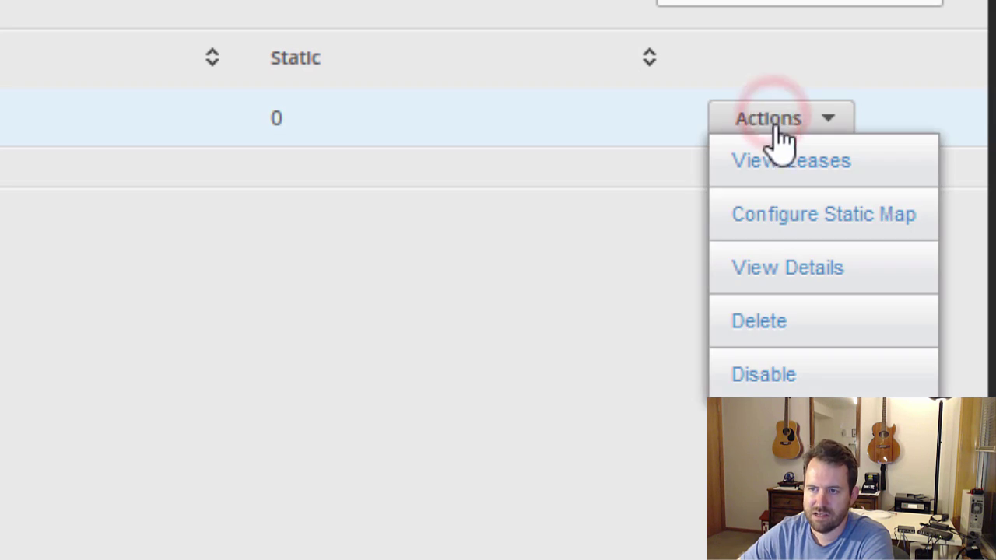
click(800, 273)
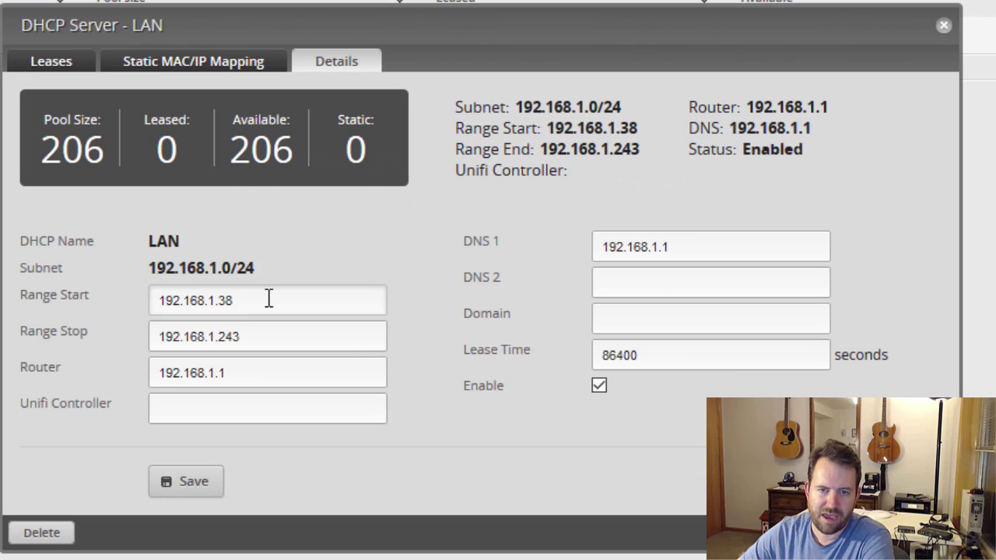
click(268, 300)
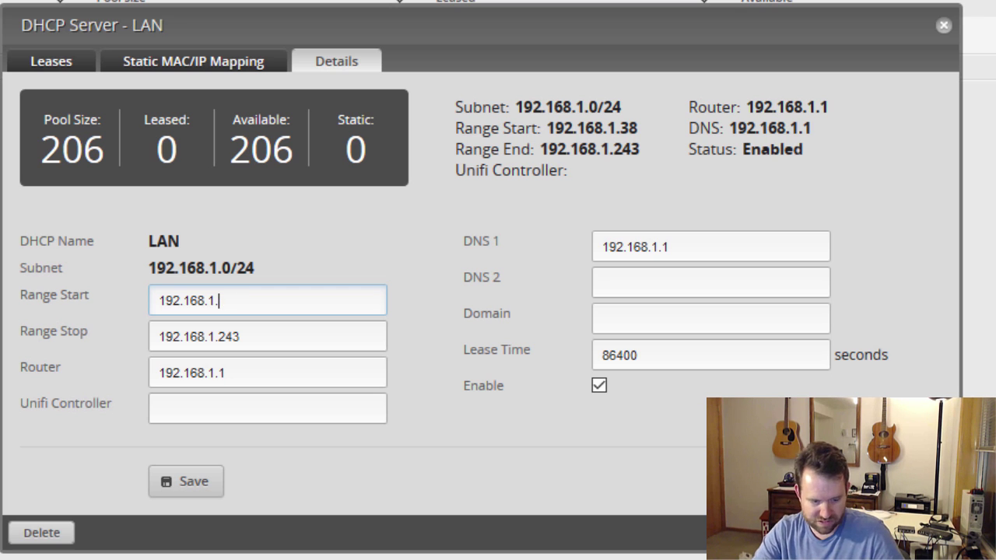
key(Tab)
key(Tab)
key(shift+Tab)
key(End)
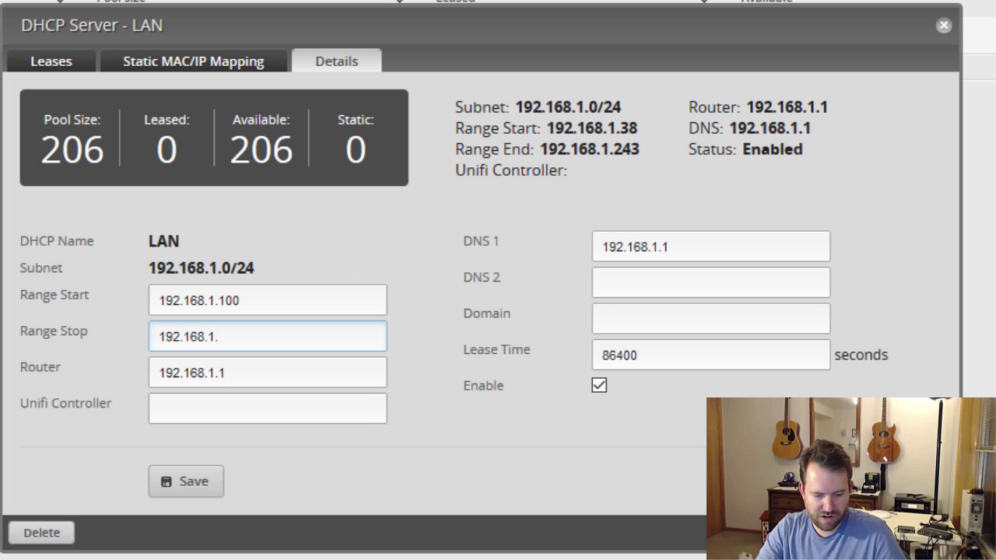
key(Tab)
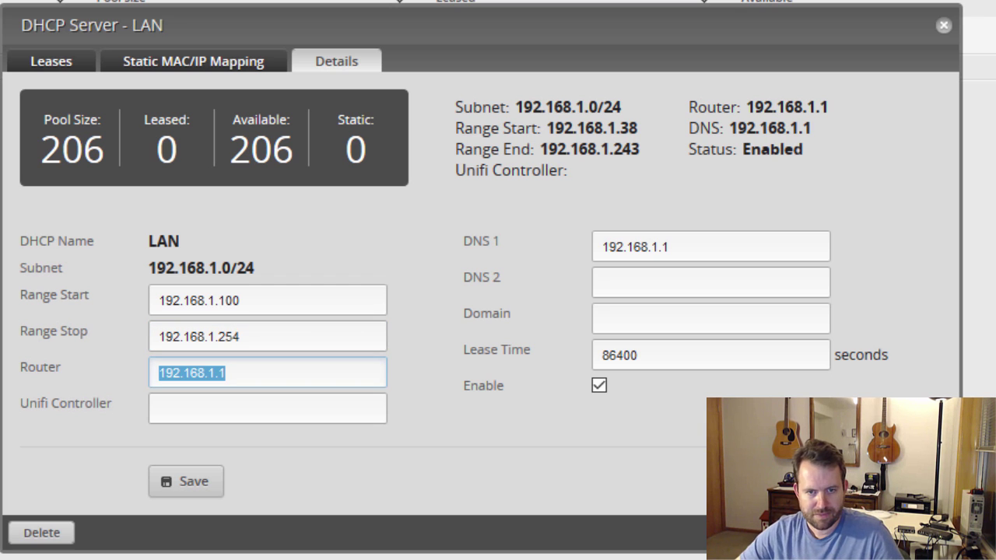
click(269, 374)
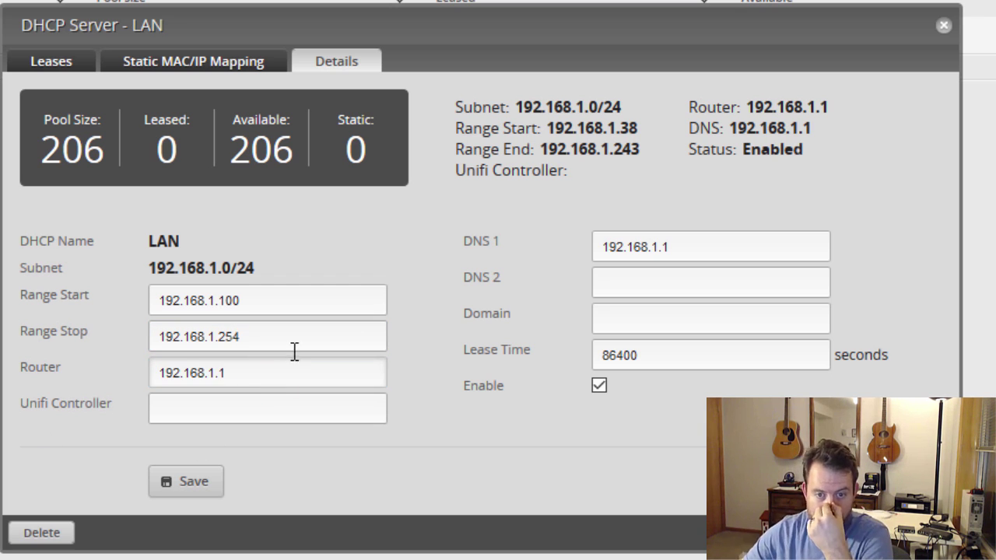
Set DNS servers 4.2.2.2 and 8.8.8.8, keep lease time 86400, and save
drag(723, 246, 513, 245)
text(4.2.2.2)
key(Tab)
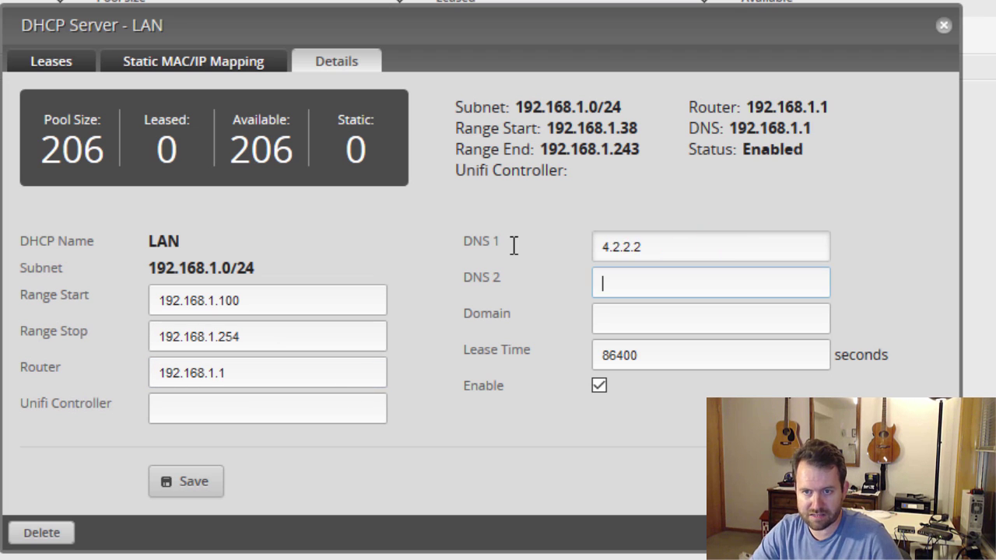
text(8.8.8.8)
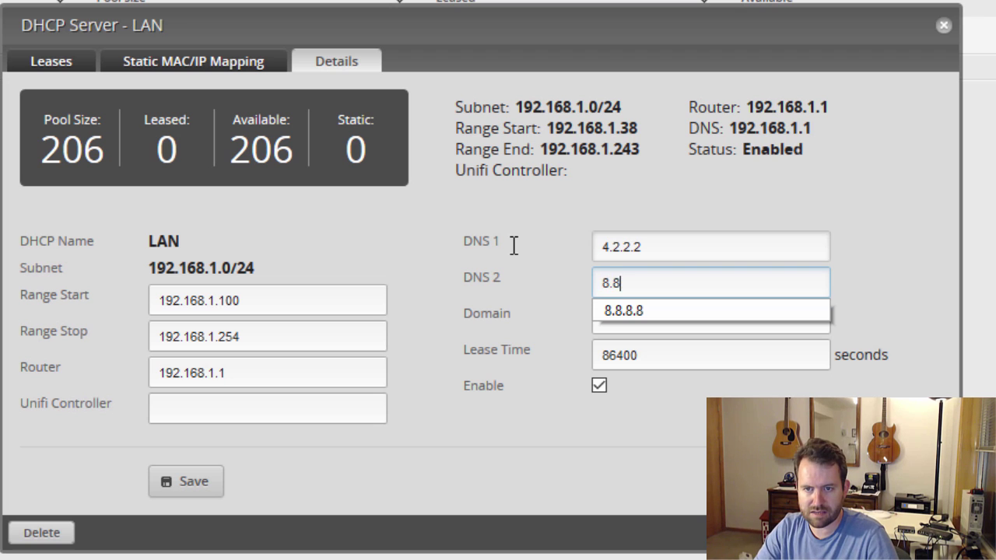
click(676, 355)
double_click(676, 355)
click(698, 425)
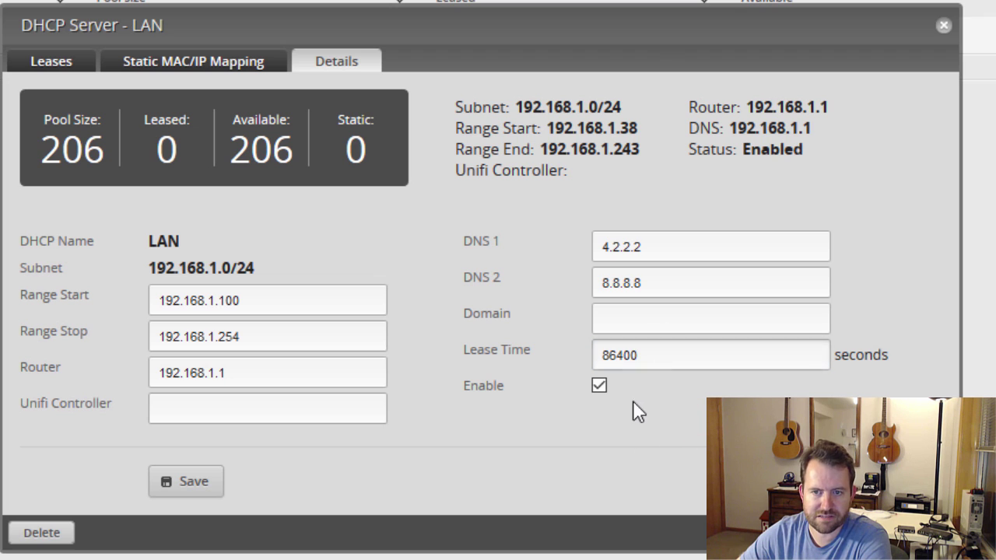
click(190, 481)
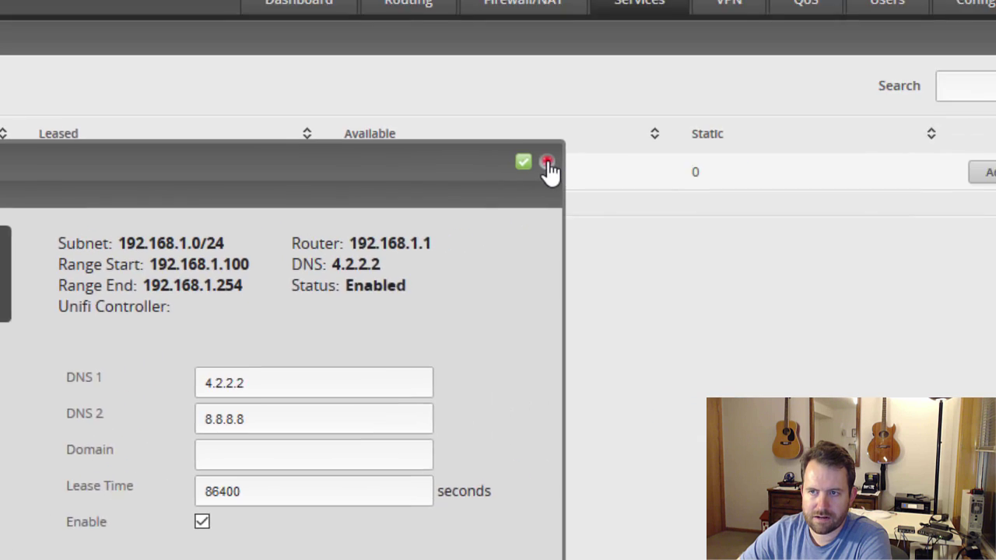
Close the DHCP details, go to Users, and clear the admin user's Full Name field
click(943, 25)
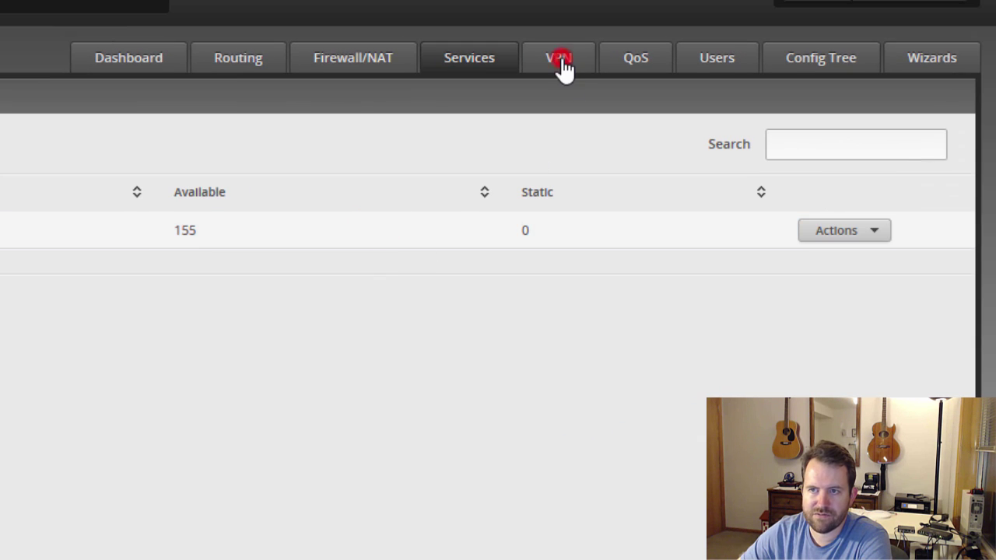
click(558, 61)
click(643, 64)
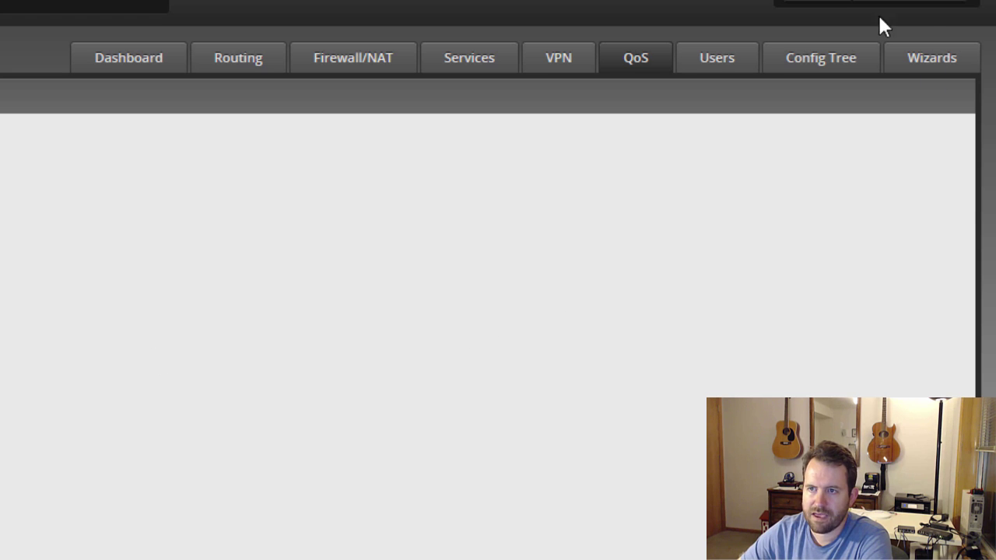
click(708, 57)
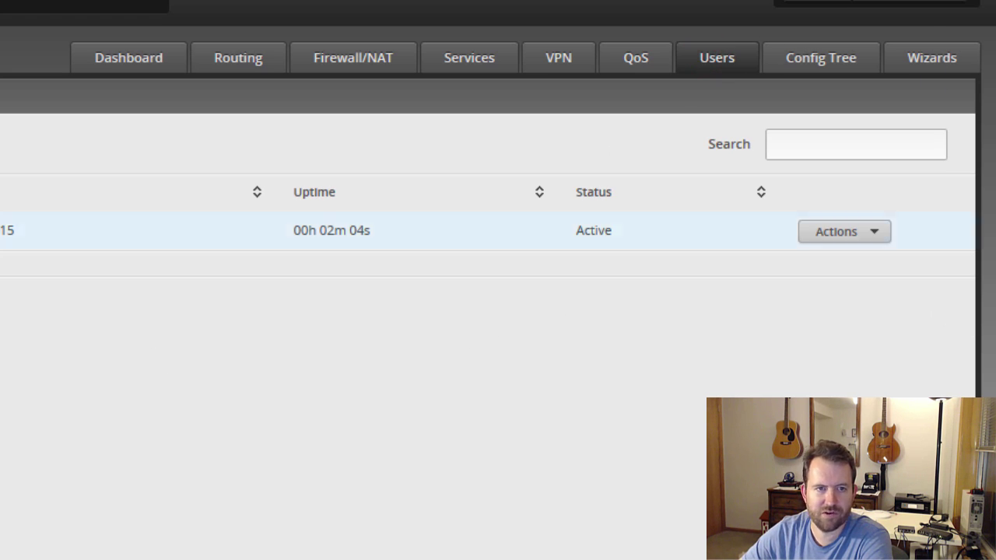
click(851, 234)
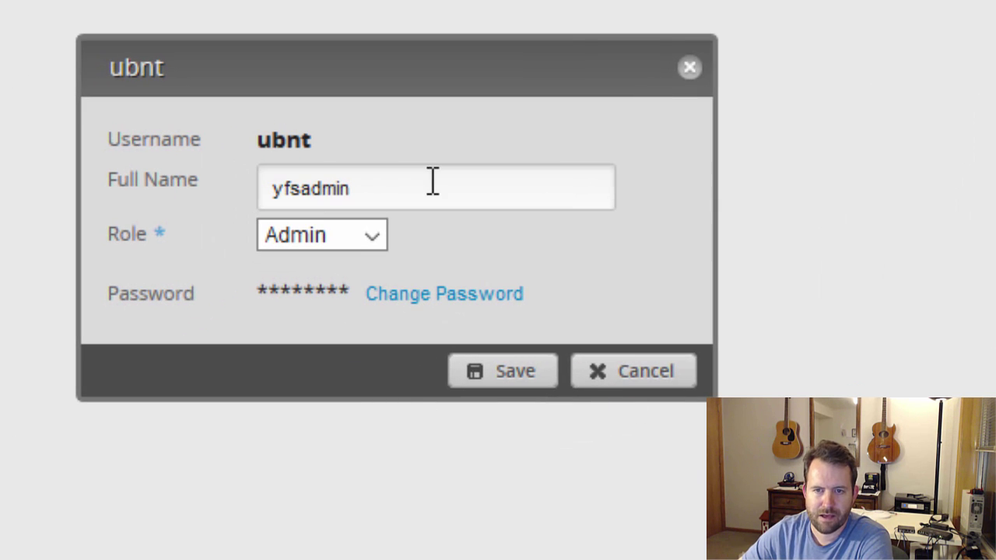
double_click(432, 180)
key(BackSpace)
key(Tab)
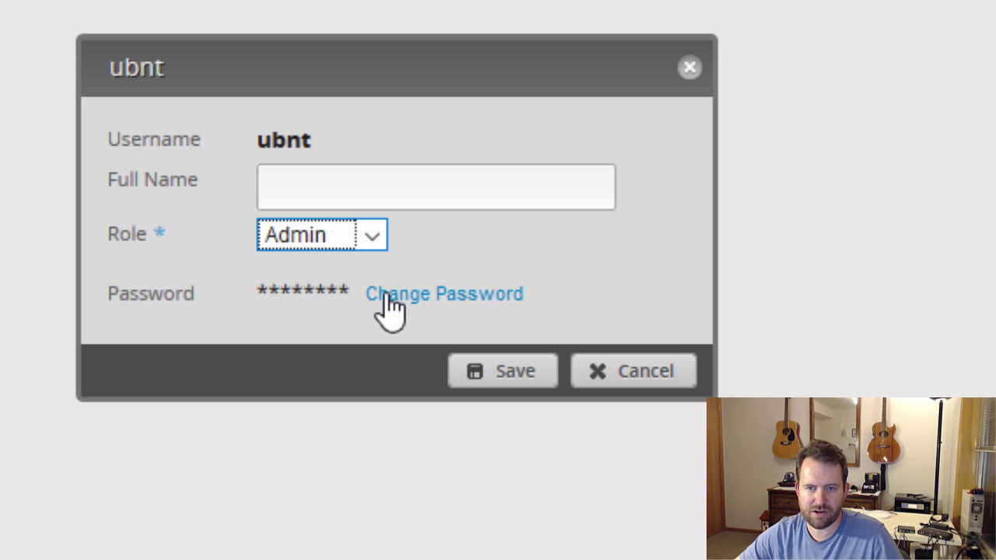
Enter and confirm a new password for the admin account, then save it
click(385, 294)
click(407, 309)
key(ctrl+a)
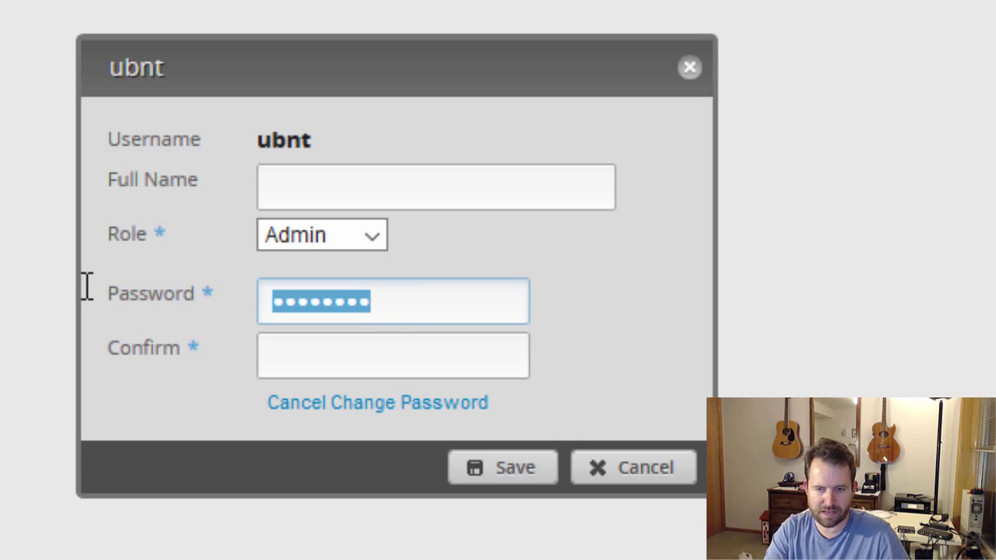
key(Tab)
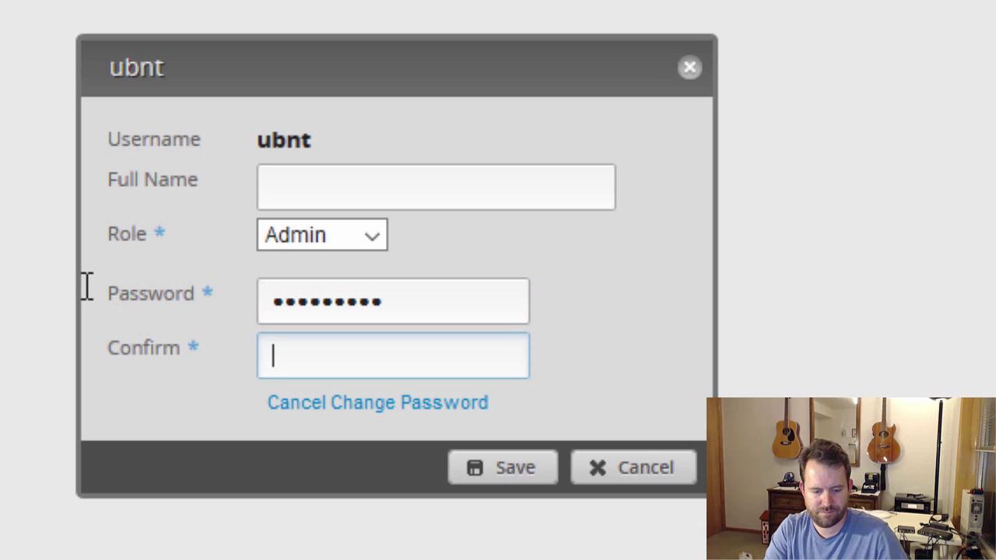
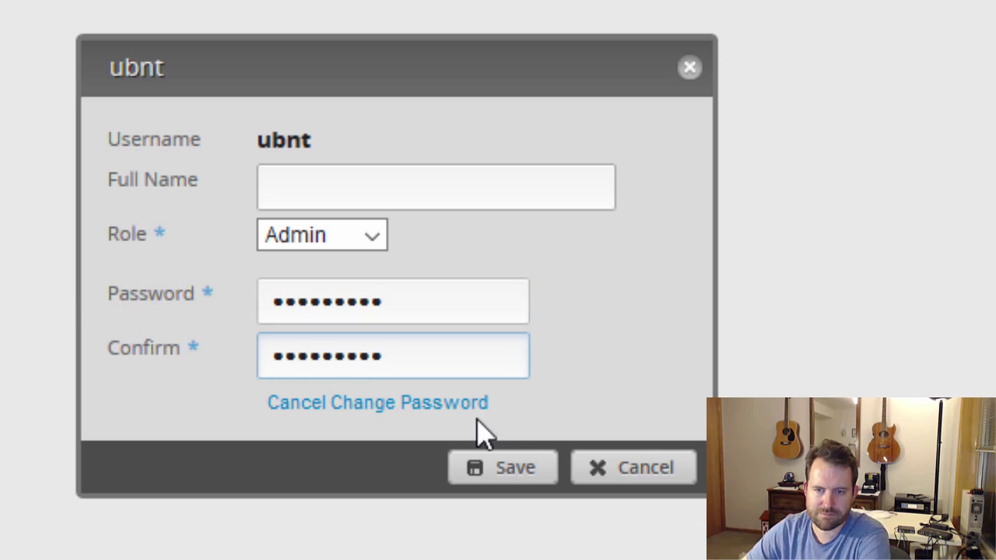
click(509, 471)
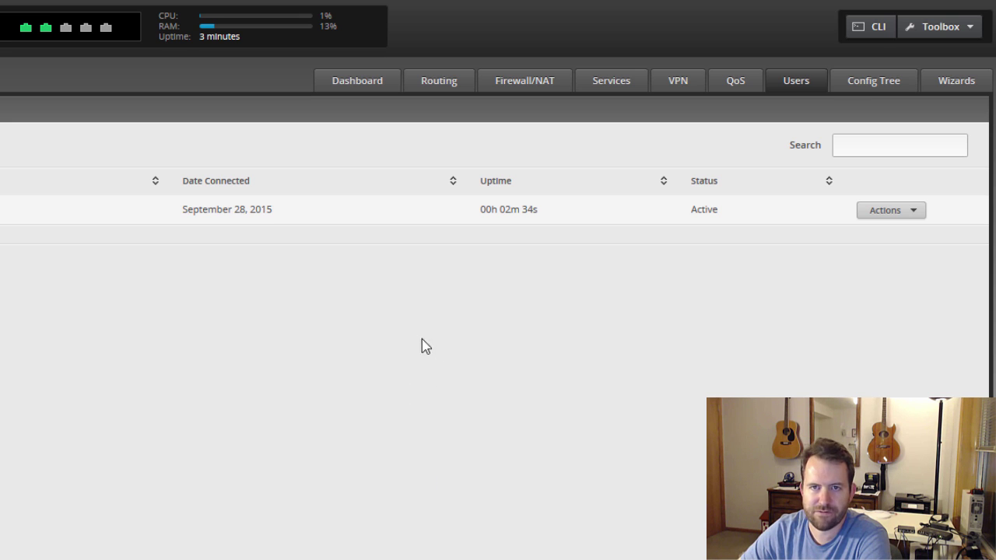
Set eth4's PoE to Passthrough, accept the warning, save, and verify pthru in the interface table
click(358, 83)
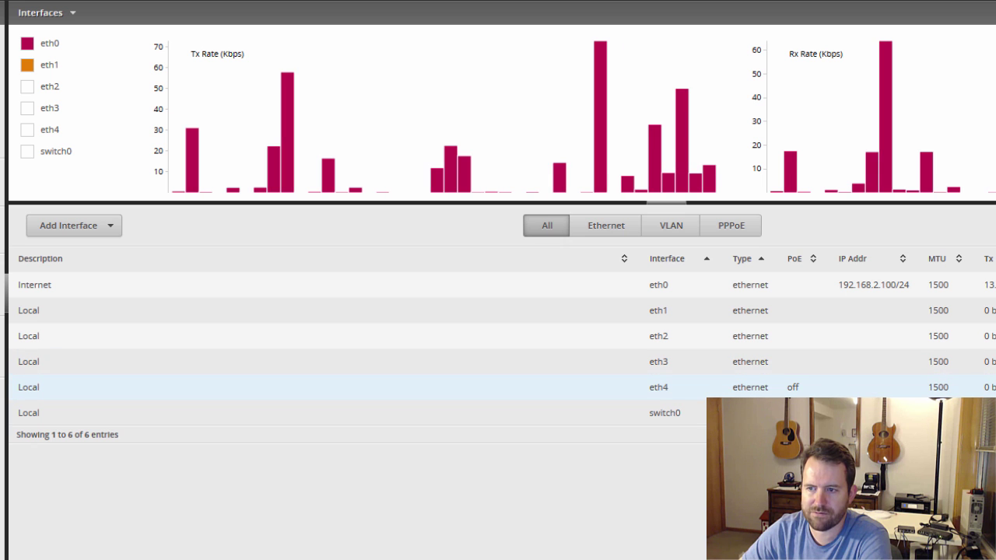
click(792, 387)
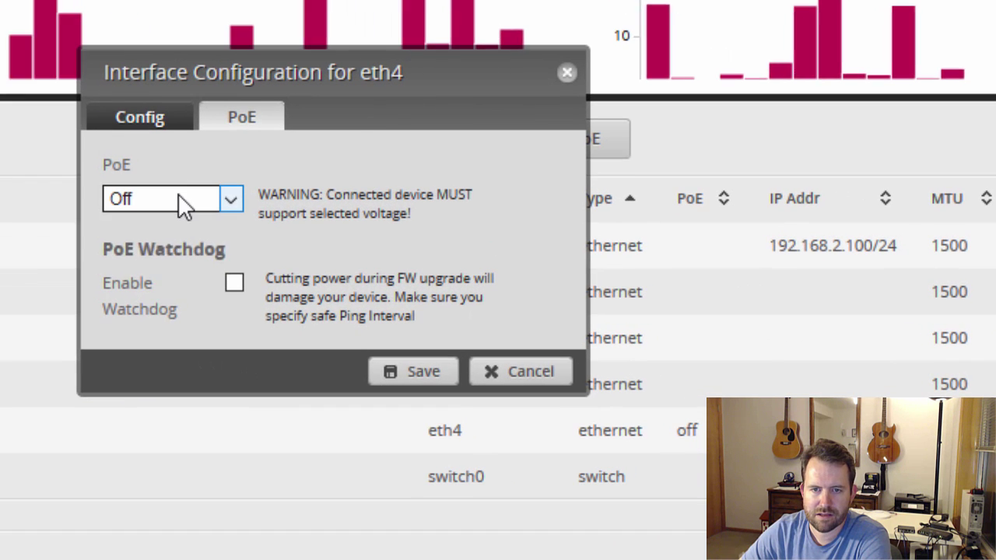
click(178, 197)
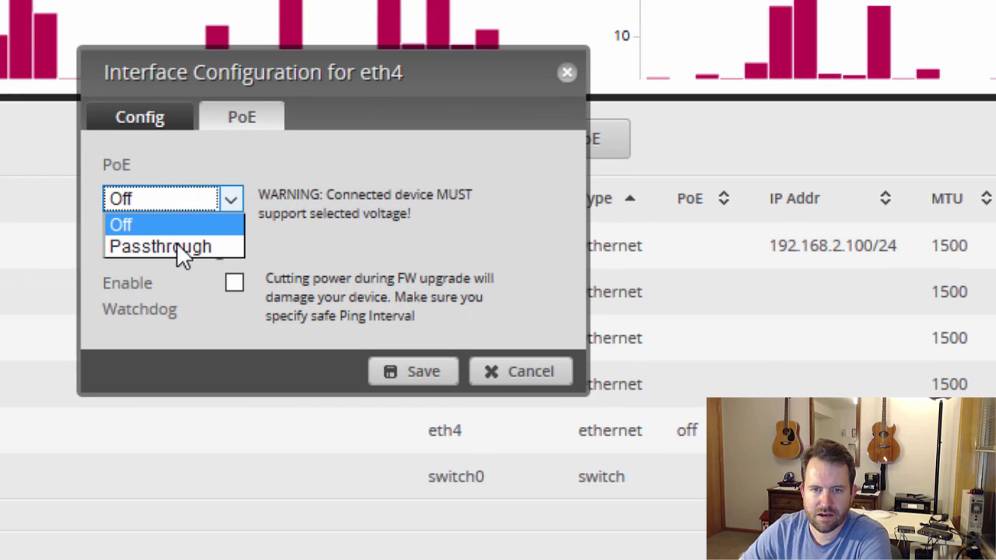
click(178, 248)
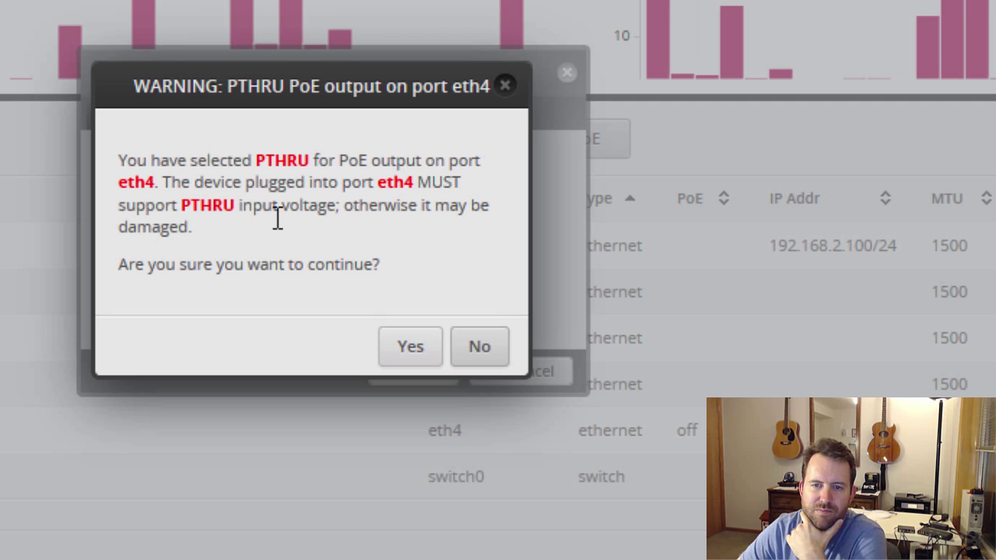
click(412, 351)
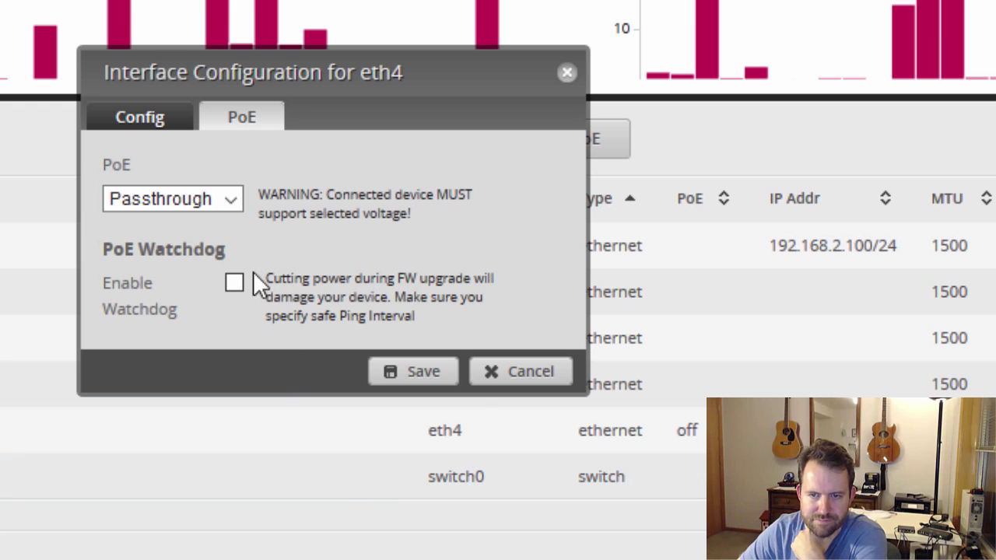
click(413, 373)
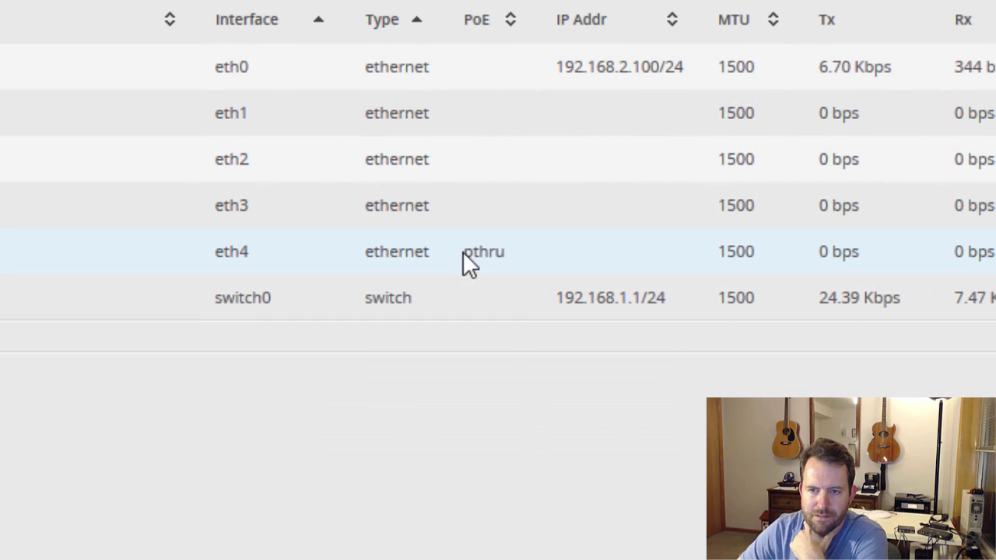
drag(467, 251, 508, 259)
click(493, 397)
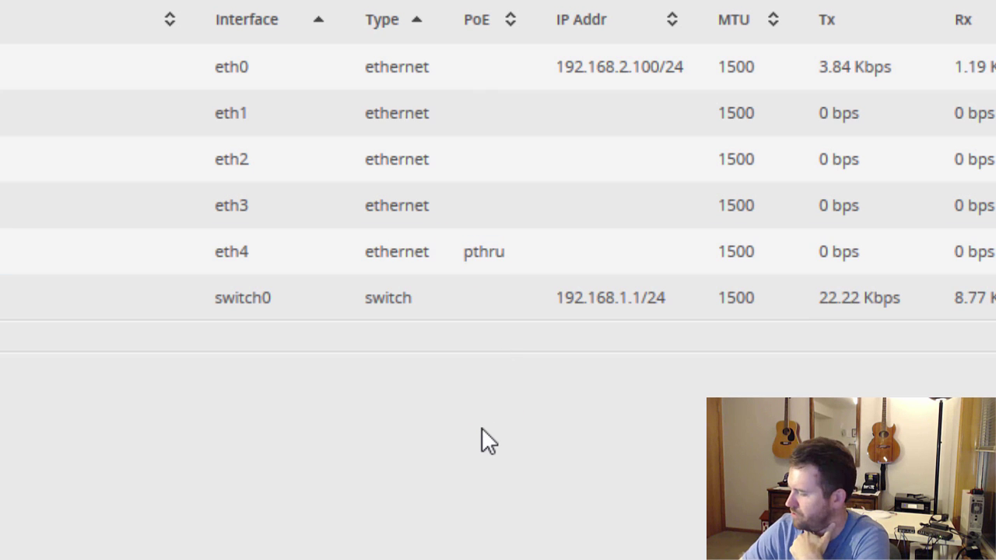